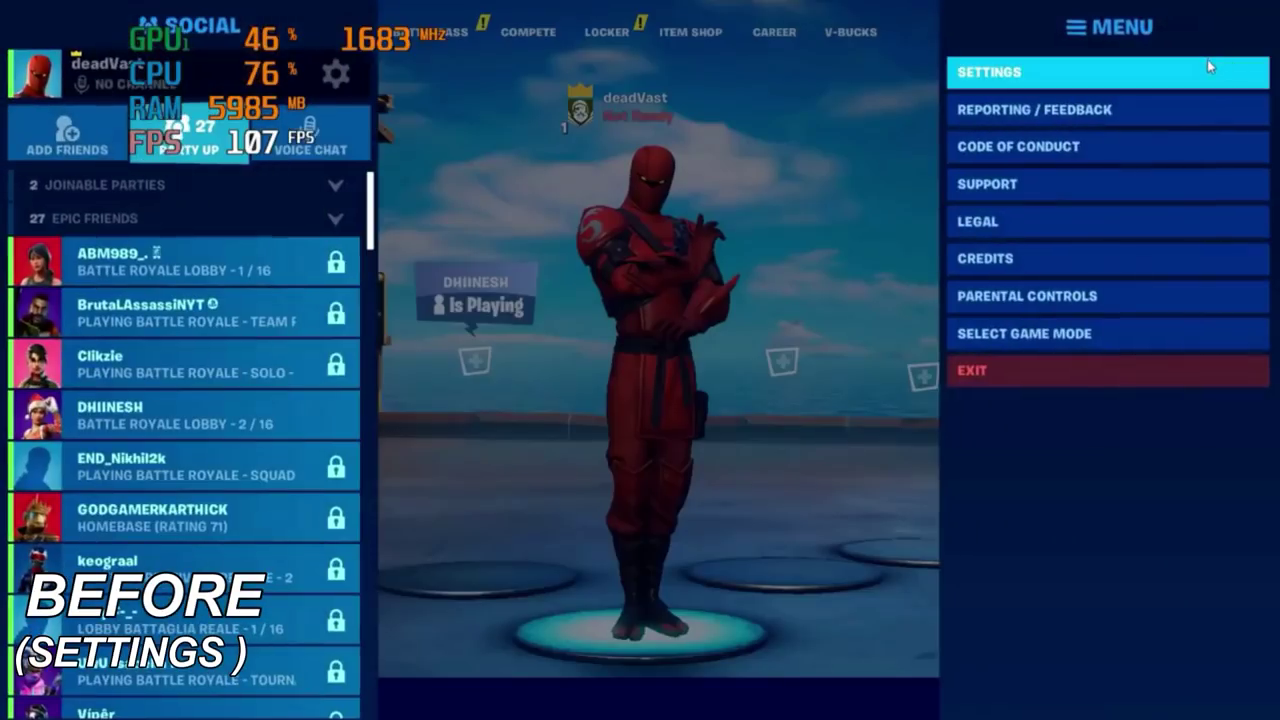
Review Fortnite's video settings at 1600x900 from the lobby menu
{"action": "left_click", "coordinate": [1207, 59]}
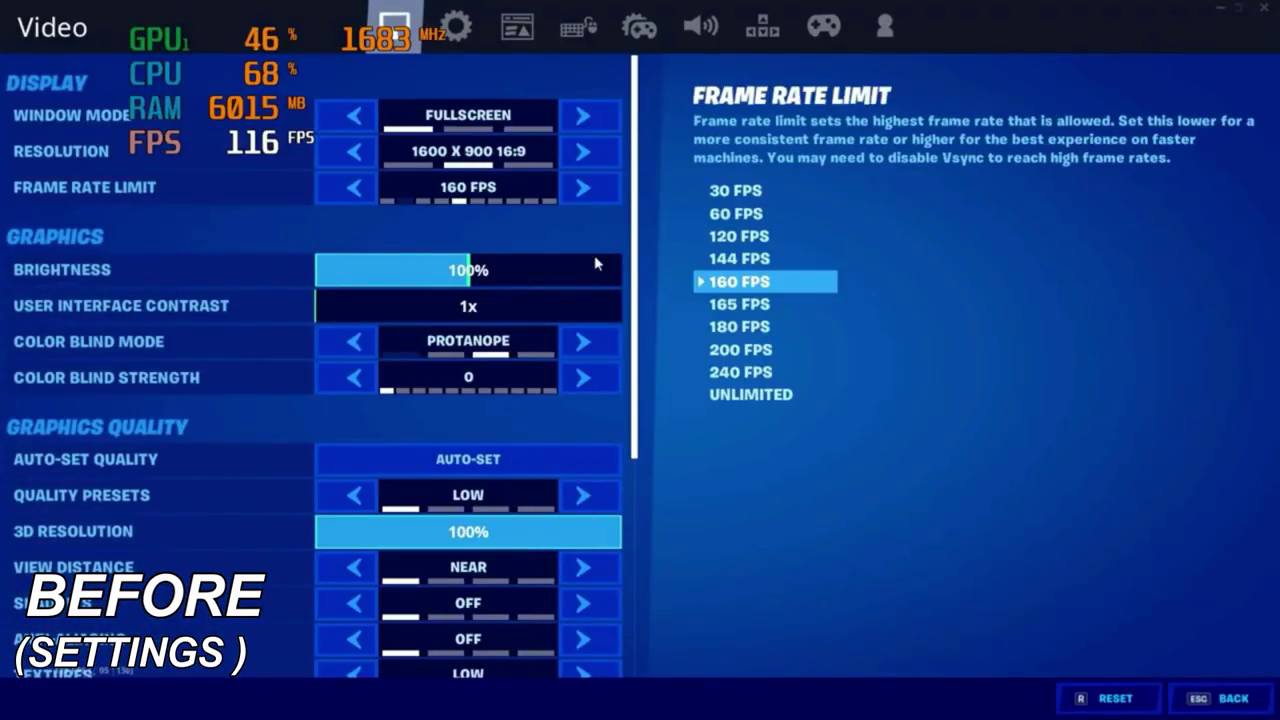
{"action": "scroll", "coordinate": [599, 300], "scroll_direction": "down", "scroll_amount": 1}
{"action": "scroll", "coordinate": [601, 312], "scroll_direction": "down", "scroll_amount": 4}
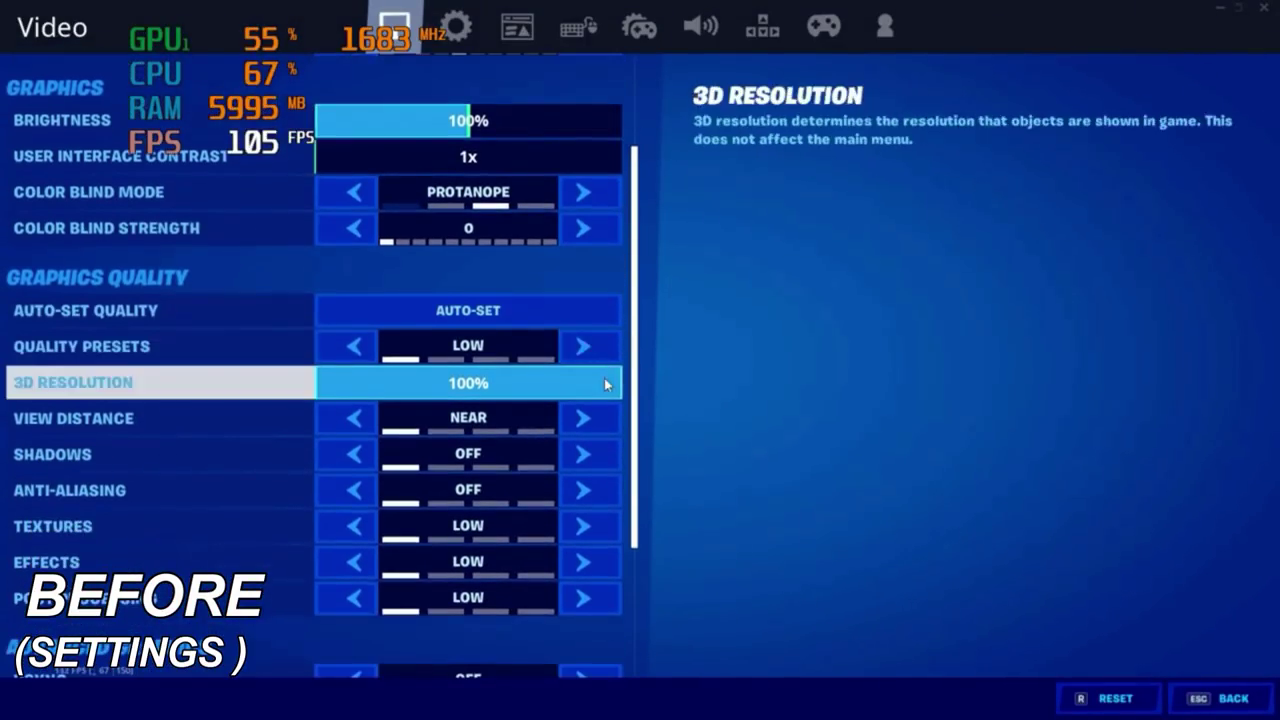
{"action": "scroll", "coordinate": [595, 462], "scroll_direction": "down", "scroll_amount": 1}
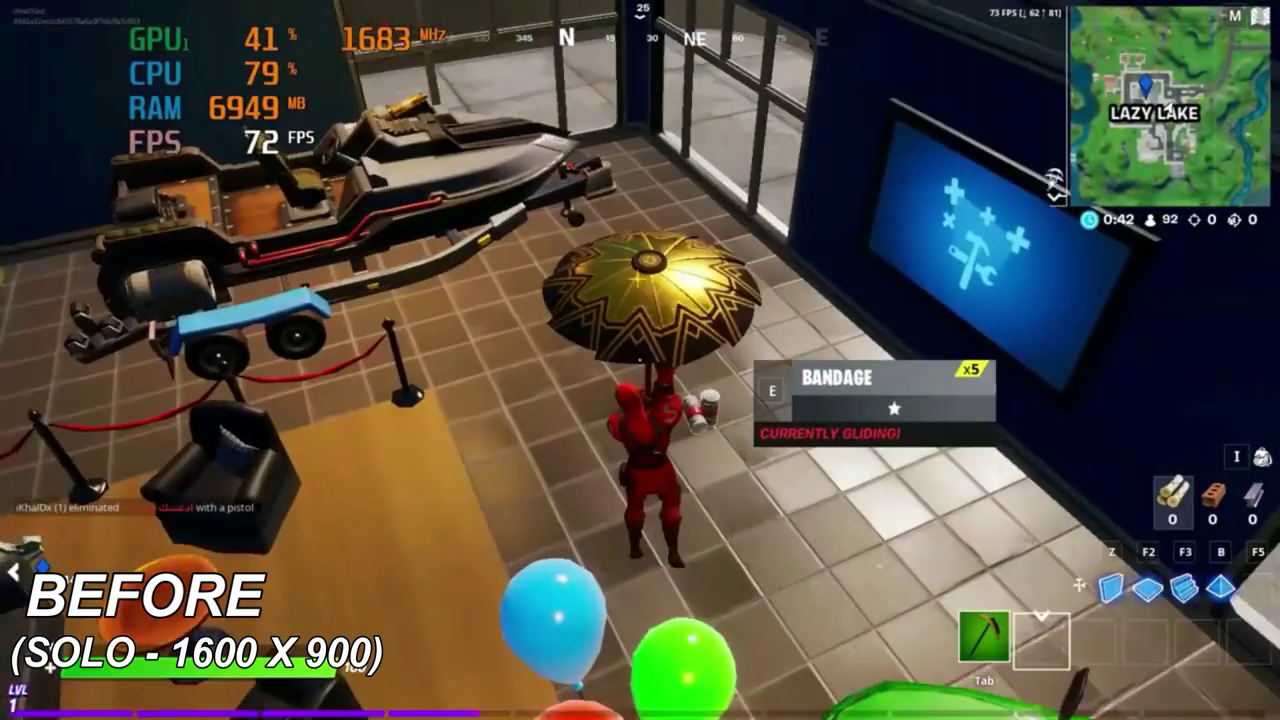
Run through the building, harvest wood from the log pile and metal from a car
{"action": "key", "text": "w"}
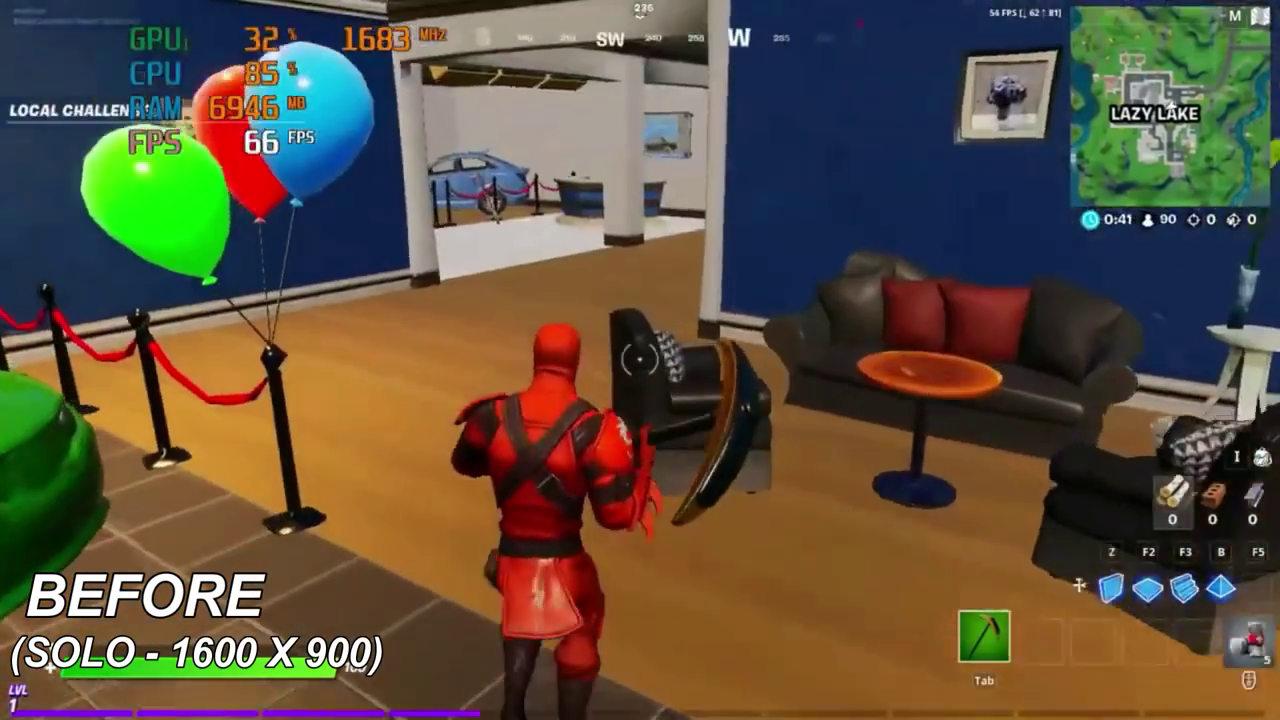
{"action": "key", "text": "w"}
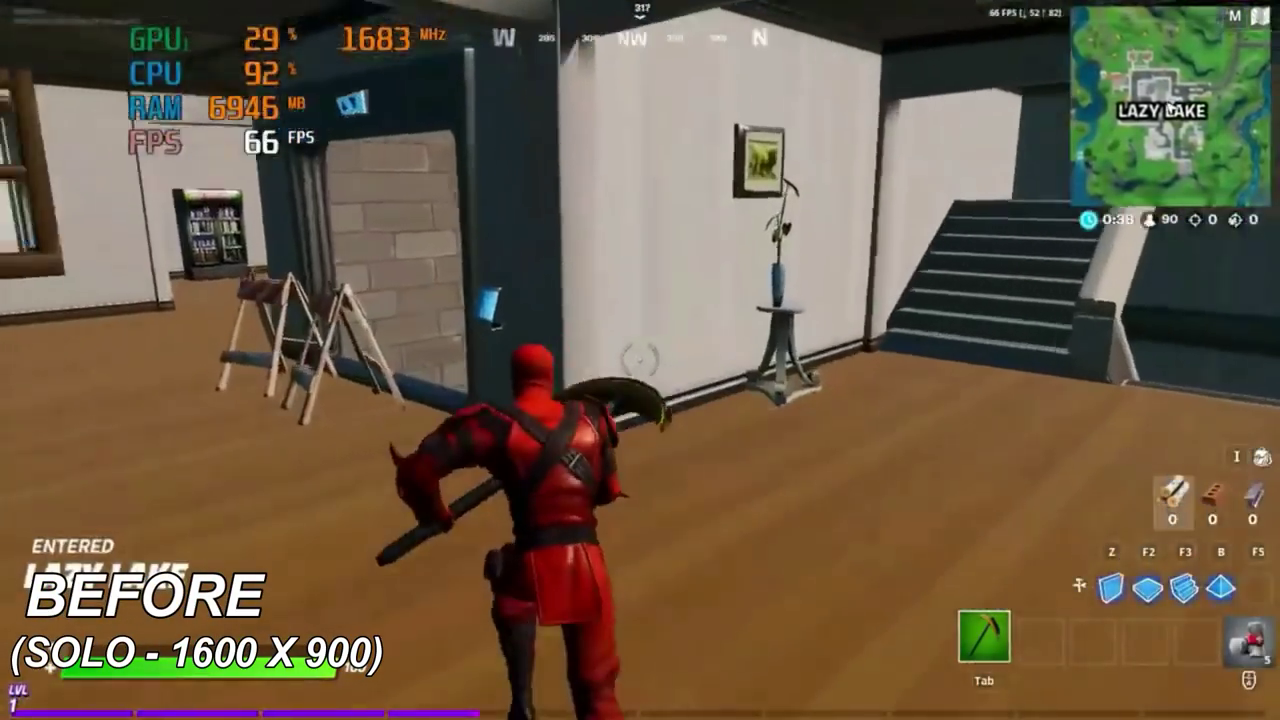
{"action": "key", "text": "w"}
{"action": "left_click", "coordinate": [640, 358]}
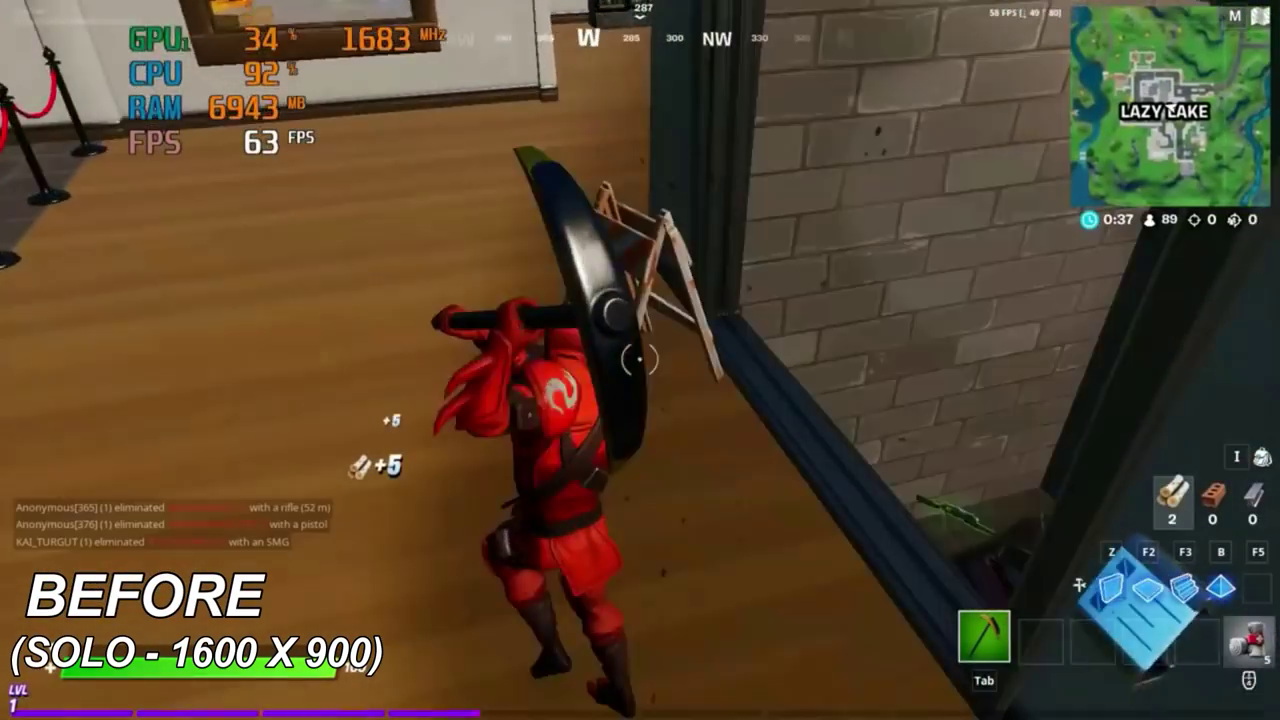
{"action": "left_click", "coordinate": [640, 358]}
{"action": "key", "text": "w"}
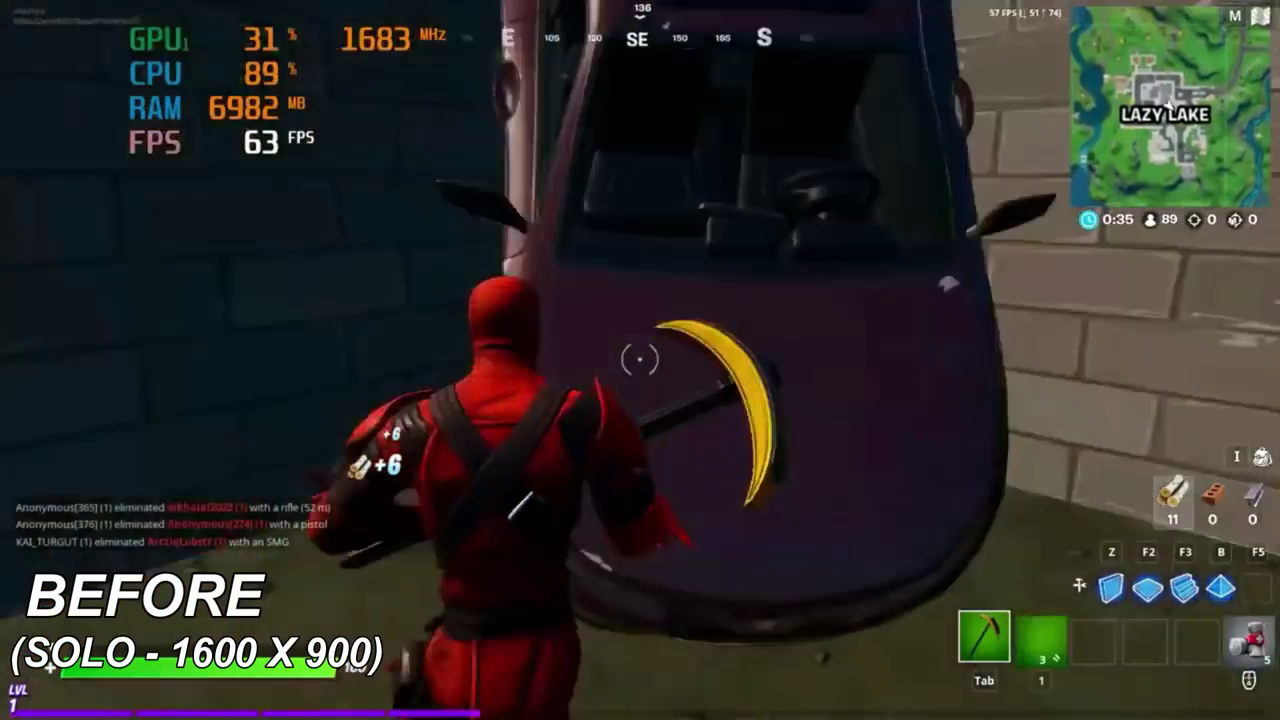
{"action": "left_click", "coordinate": [640, 358]}
{"action": "left_click", "coordinate": [640, 358]}
{"action": "left_click", "coordinate": [640, 358]}
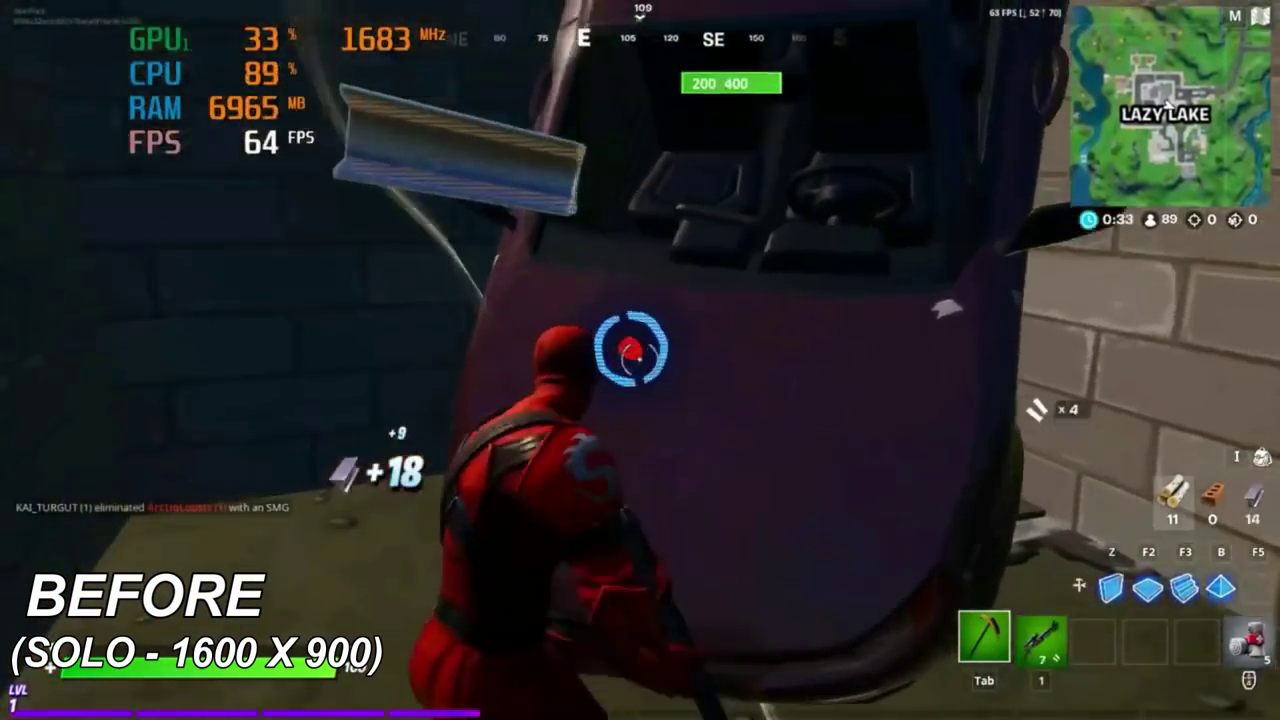
{"action": "left_click", "coordinate": [640, 358]}
{"action": "left_click", "coordinate": [640, 358]}
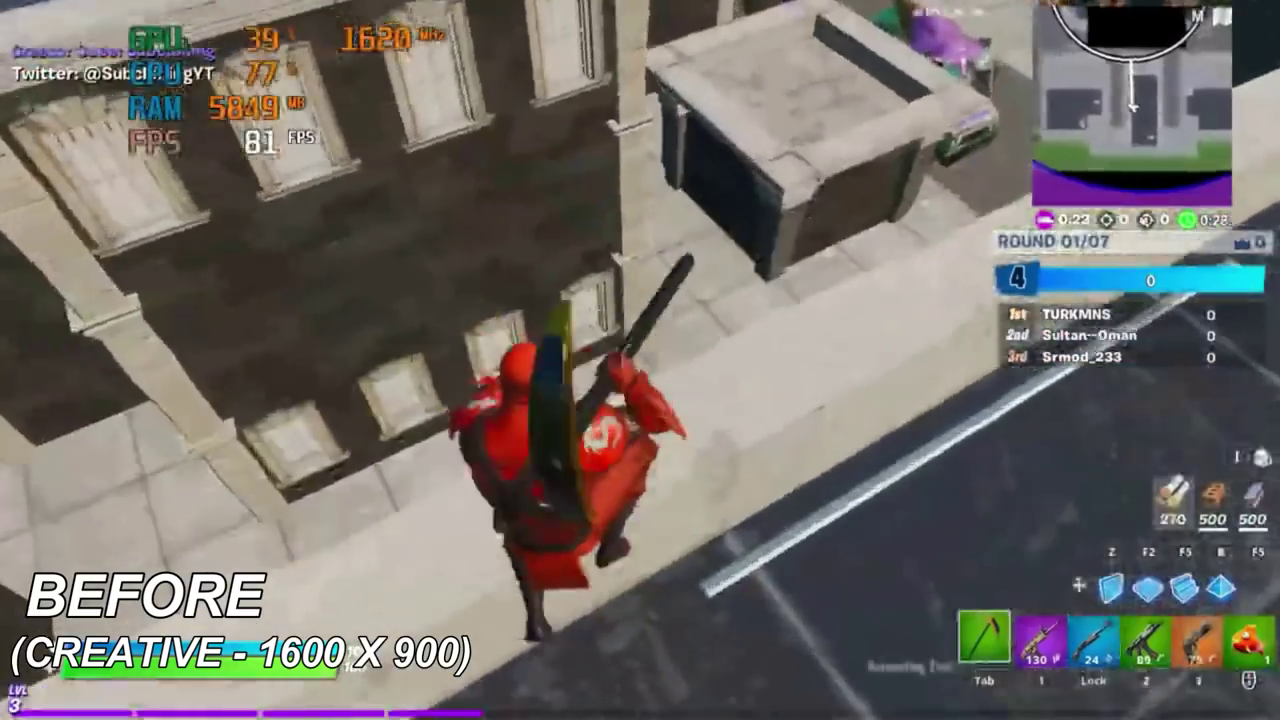
Build a ramp, drop into the courtyard, and switch between the SMG and pistol
{"action": "key", "text": "F3"}
{"action": "left_click", "coordinate": [640, 358]}
{"action": "left_click", "coordinate": [640, 358]}
{"action": "key", "text": "Tab"}
{"action": "key", "text": "w"}
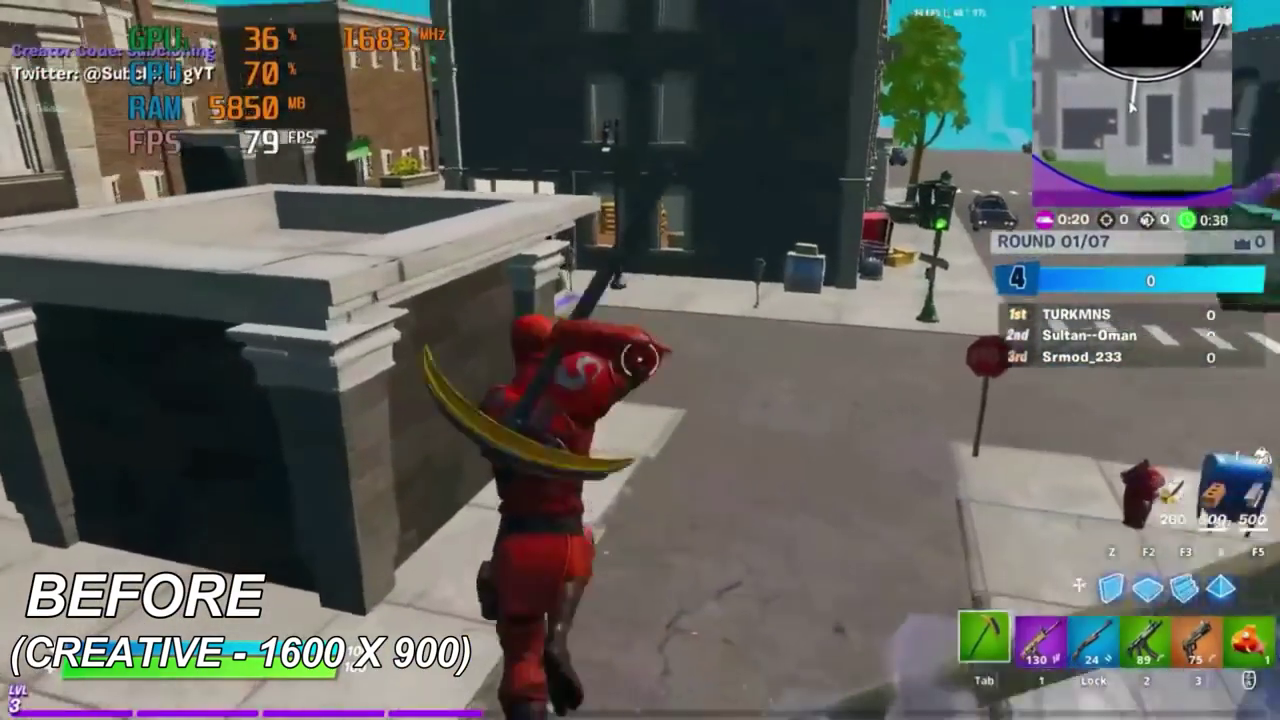
{"action": "key", "text": "2"}
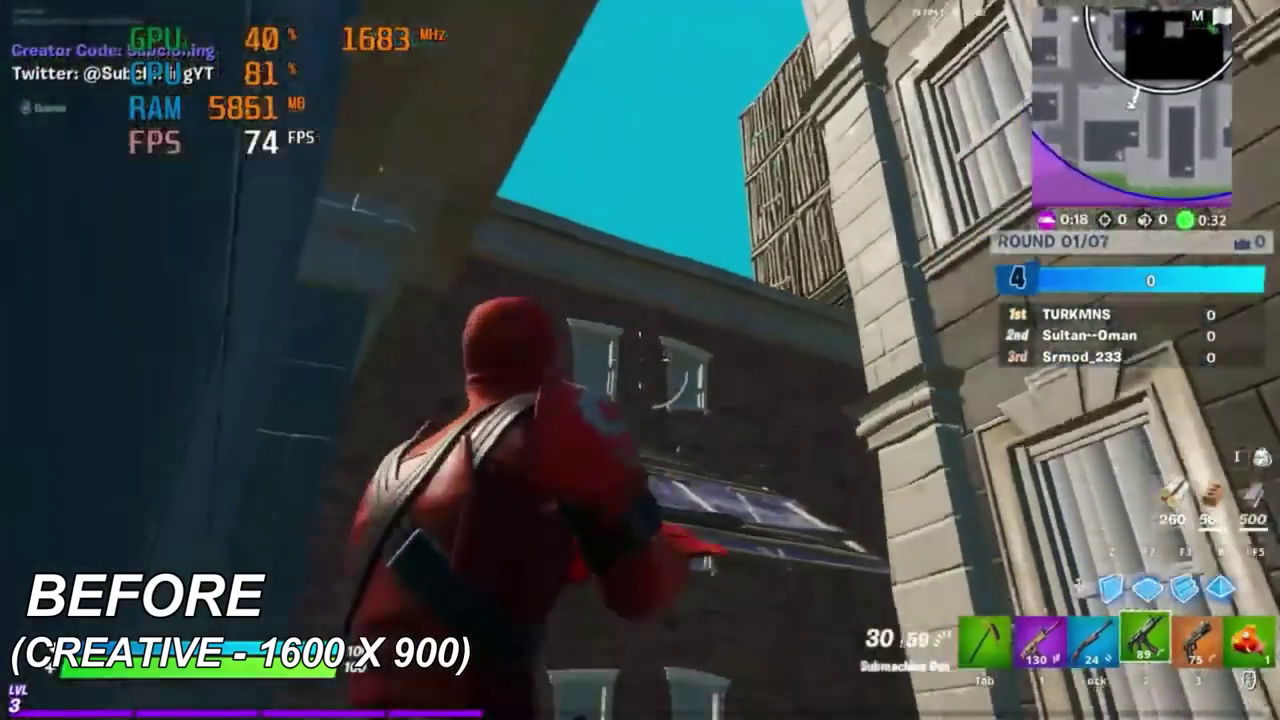
{"action": "key", "text": "3"}
{"action": "key", "text": "w"}
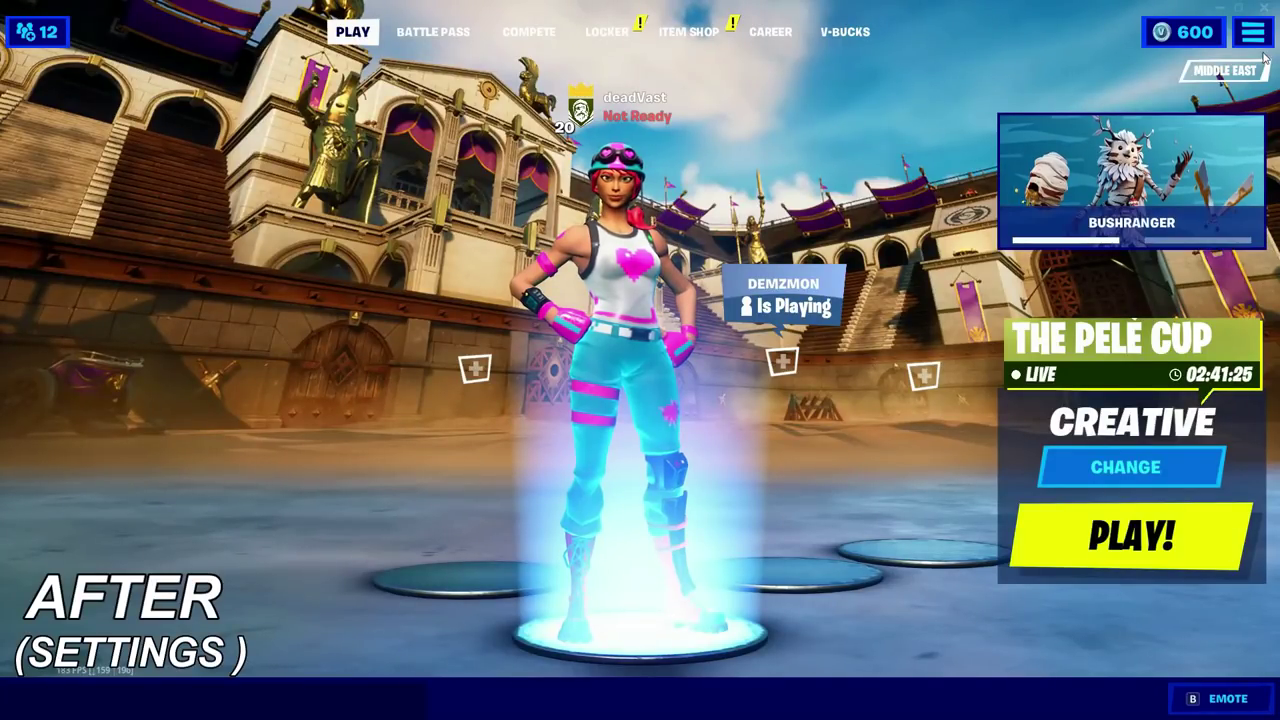
Confirm the video settings show 1920x1080 with Unlimited frame rate, then return to the lobby
{"action": "key", "text": "Escape"}
{"action": "left_click", "coordinate": [1194, 81]}
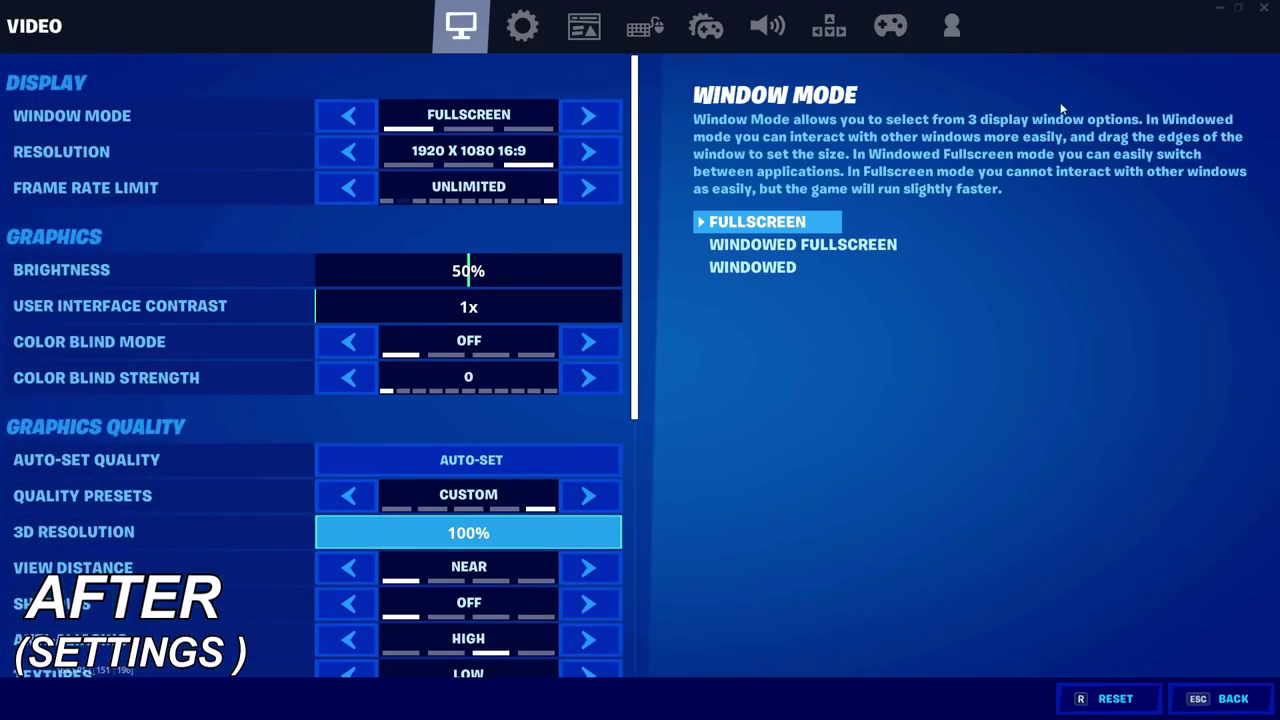
{"action": "scroll", "coordinate": [582, 354], "scroll_direction": "down", "scroll_amount": 3}
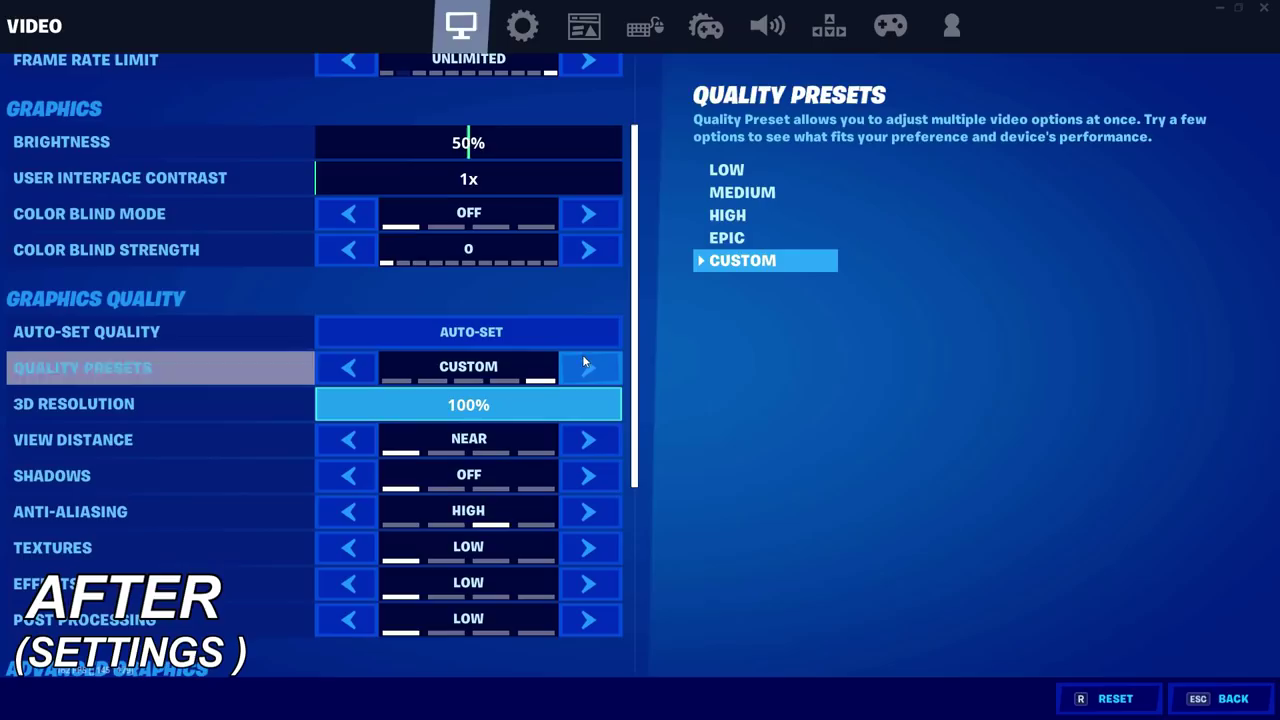
{"action": "scroll", "coordinate": [584, 450], "scroll_direction": "down", "scroll_amount": 4}
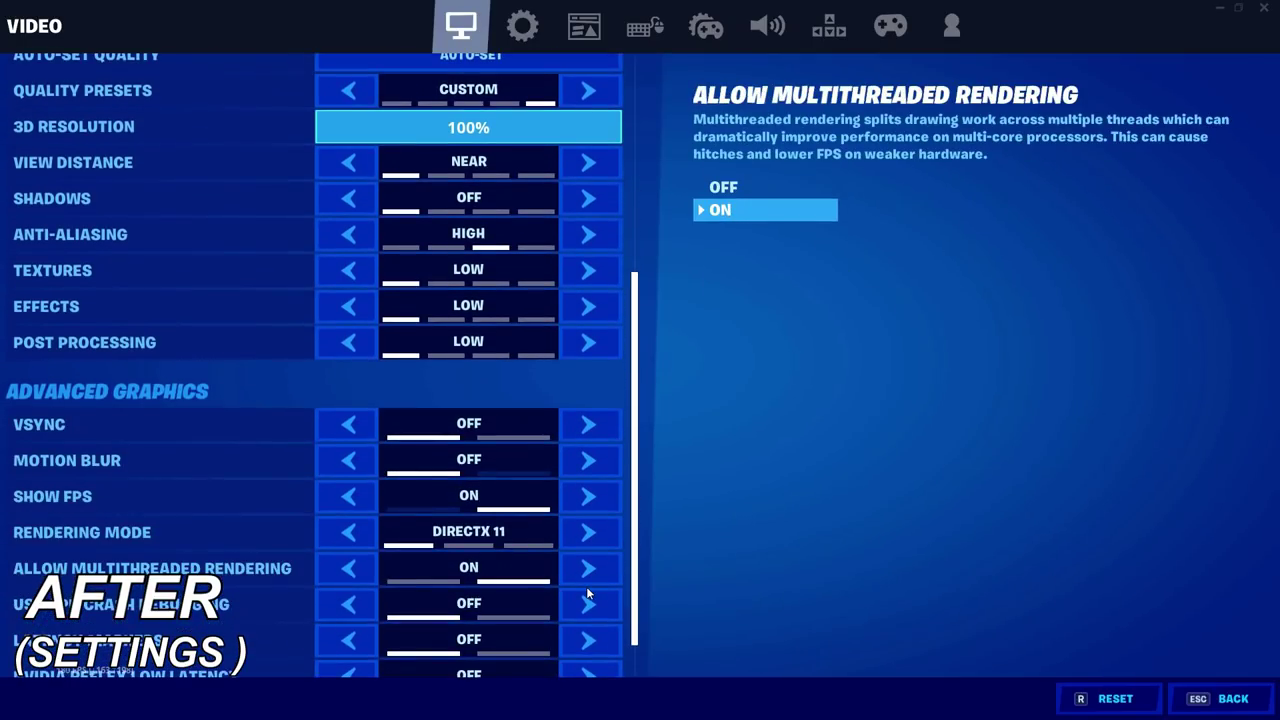
{"action": "key", "text": "Escape"}
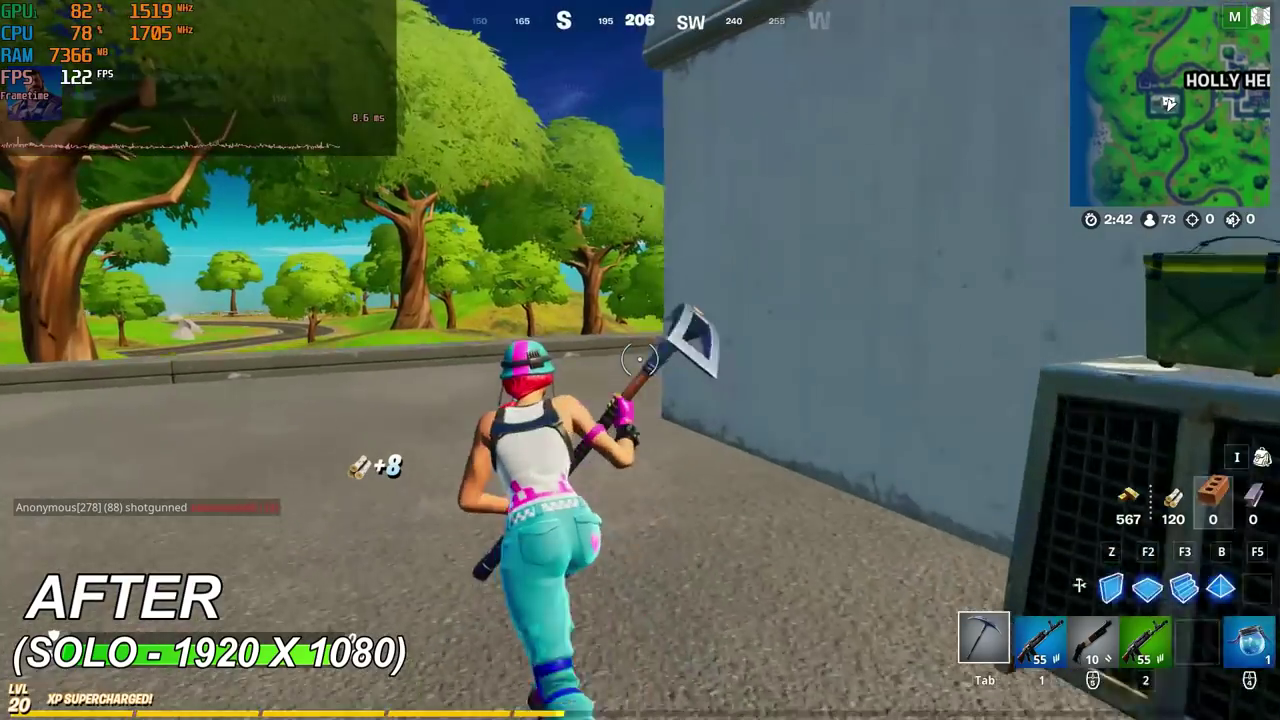
Equip the Heavy Assault Rifle, rearrange the inventory, and run across the grass toward the buildings
{"action": "key", "text": "2"}
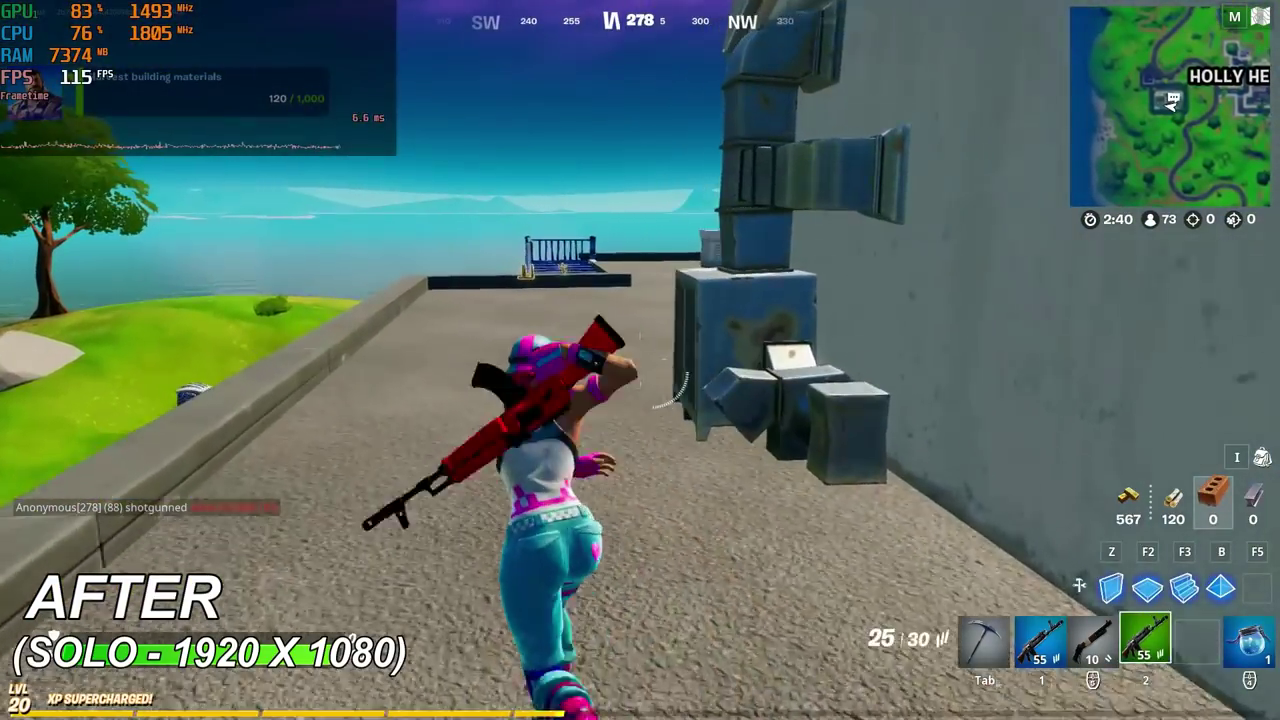
{"action": "key", "text": "w"}
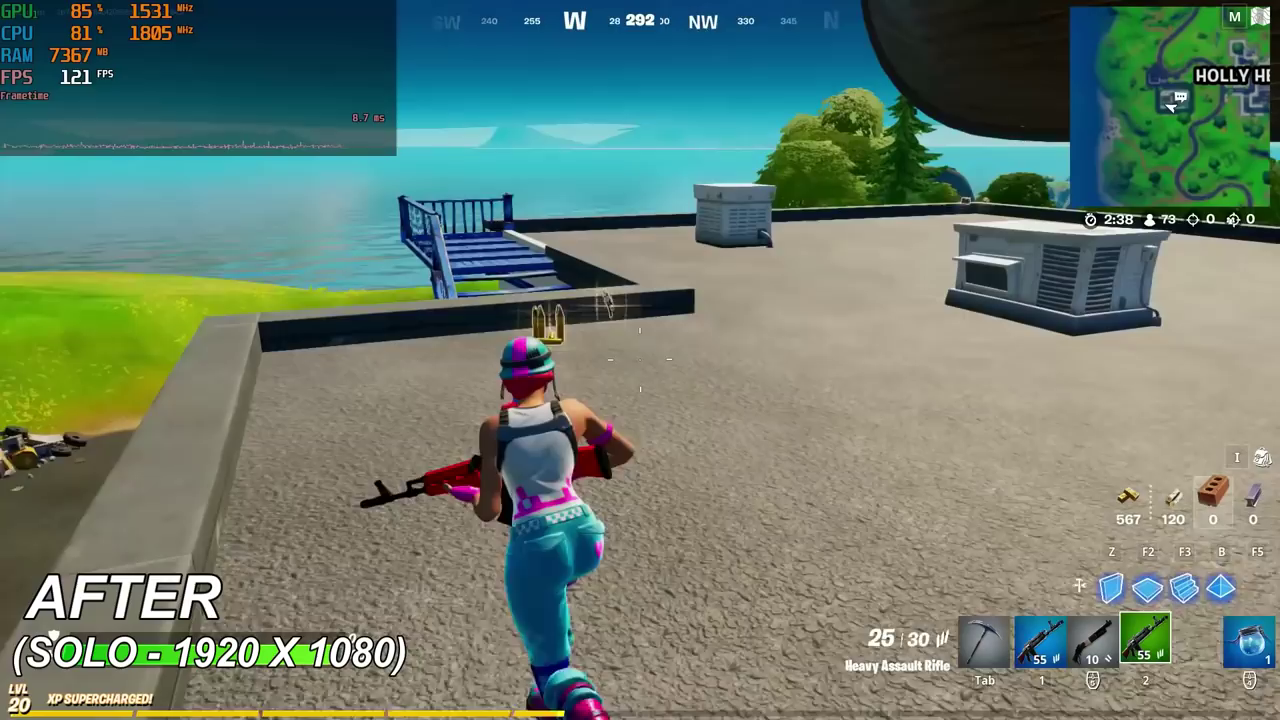
{"action": "key", "text": "e"}
{"action": "key", "text": "Tab"}
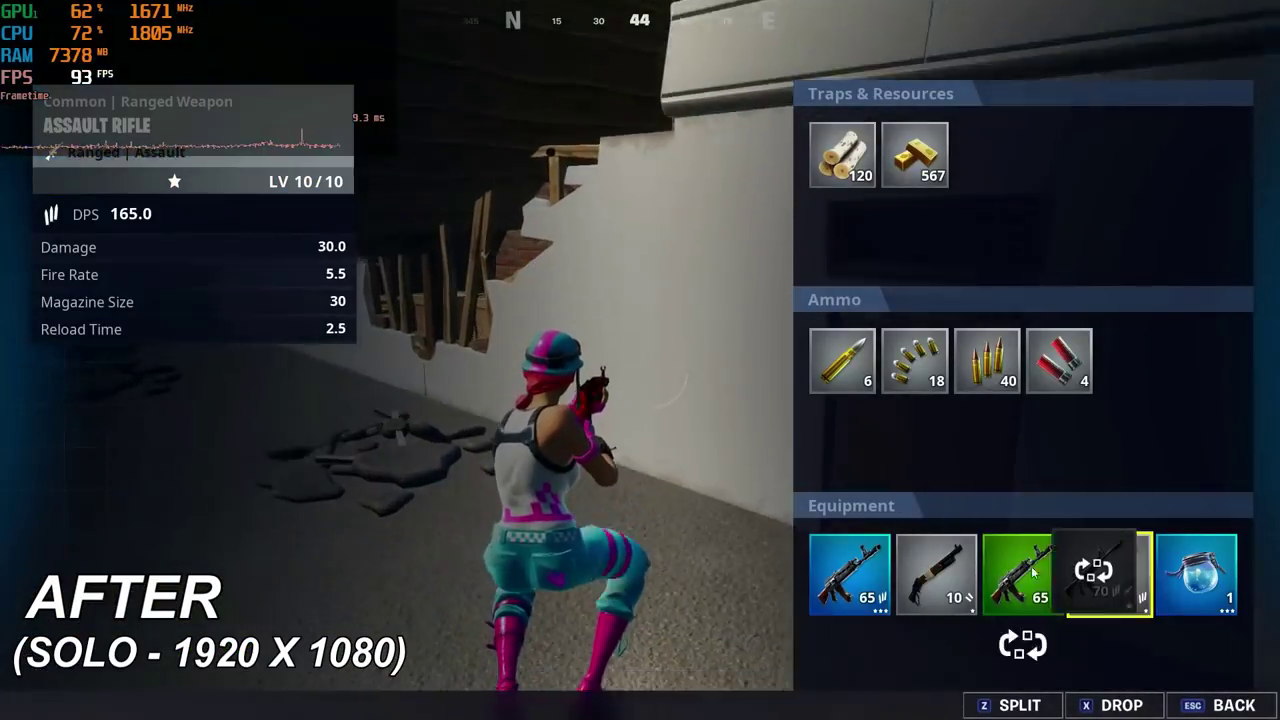
{"action": "key", "text": "Tab"}
{"action": "key", "text": "Tab"}
{"action": "key", "text": "Tab"}
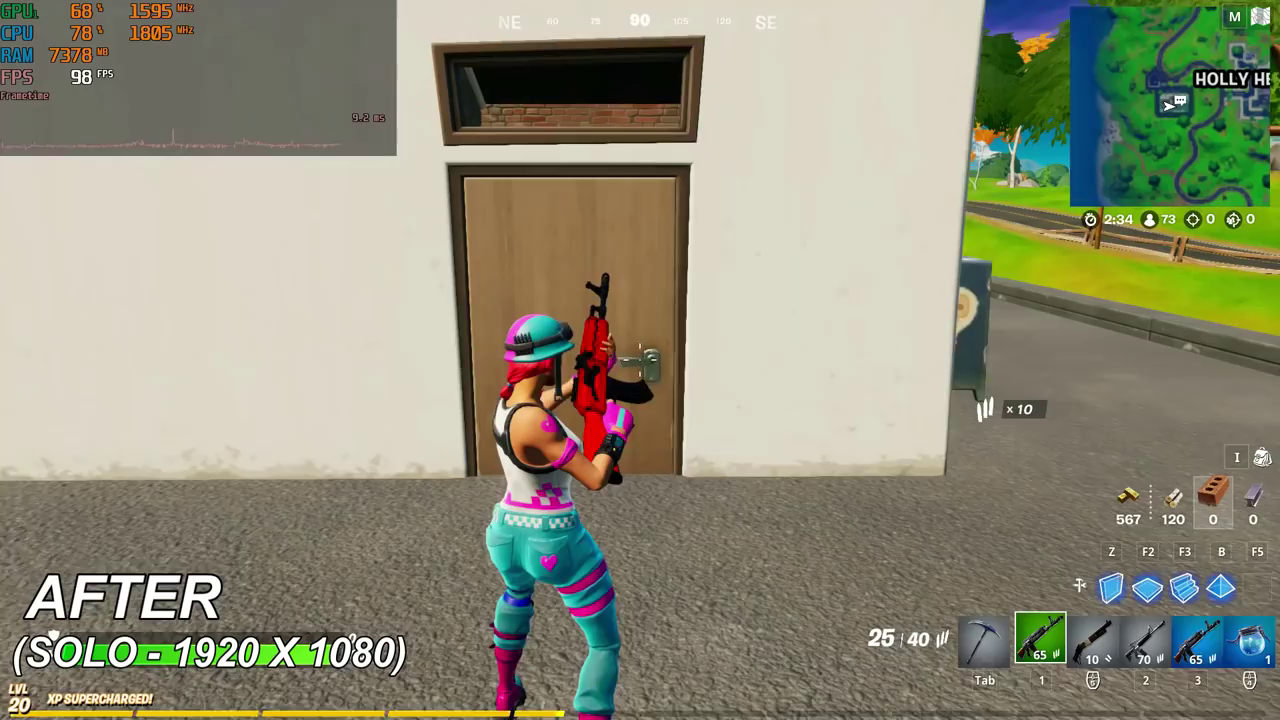
{"action": "key", "text": "w"}
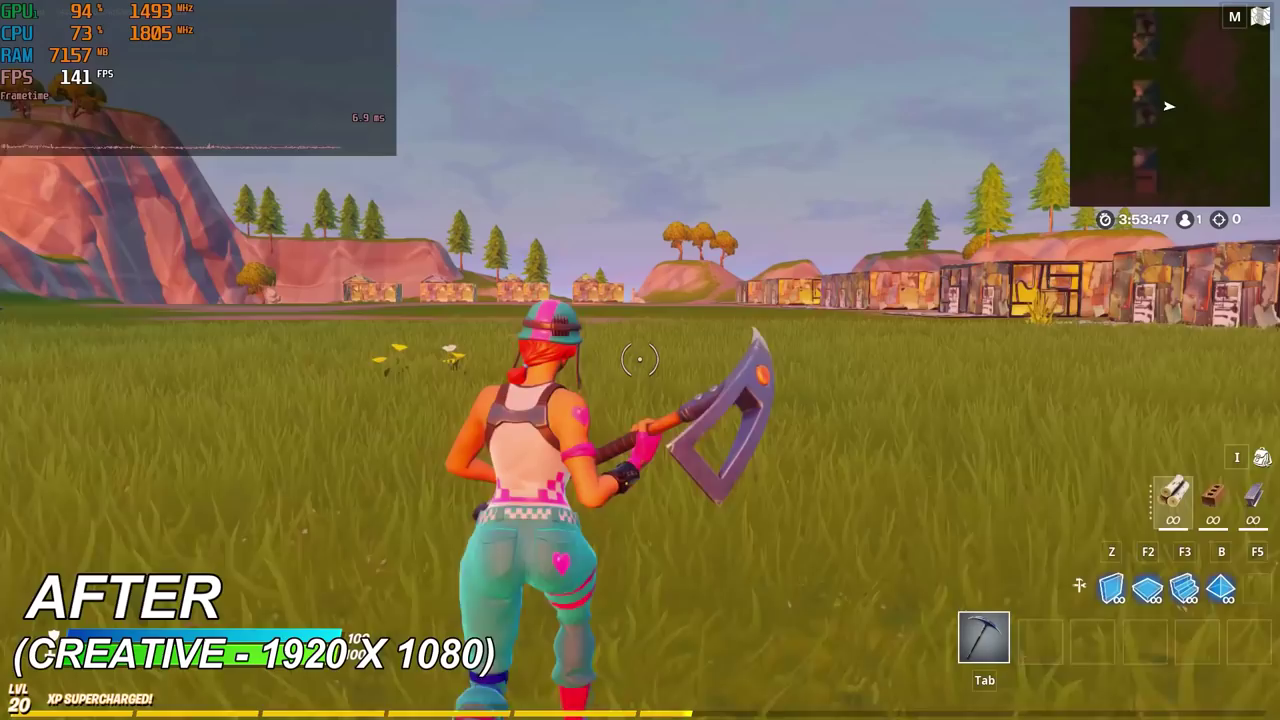
{"action": "key", "text": "w"}
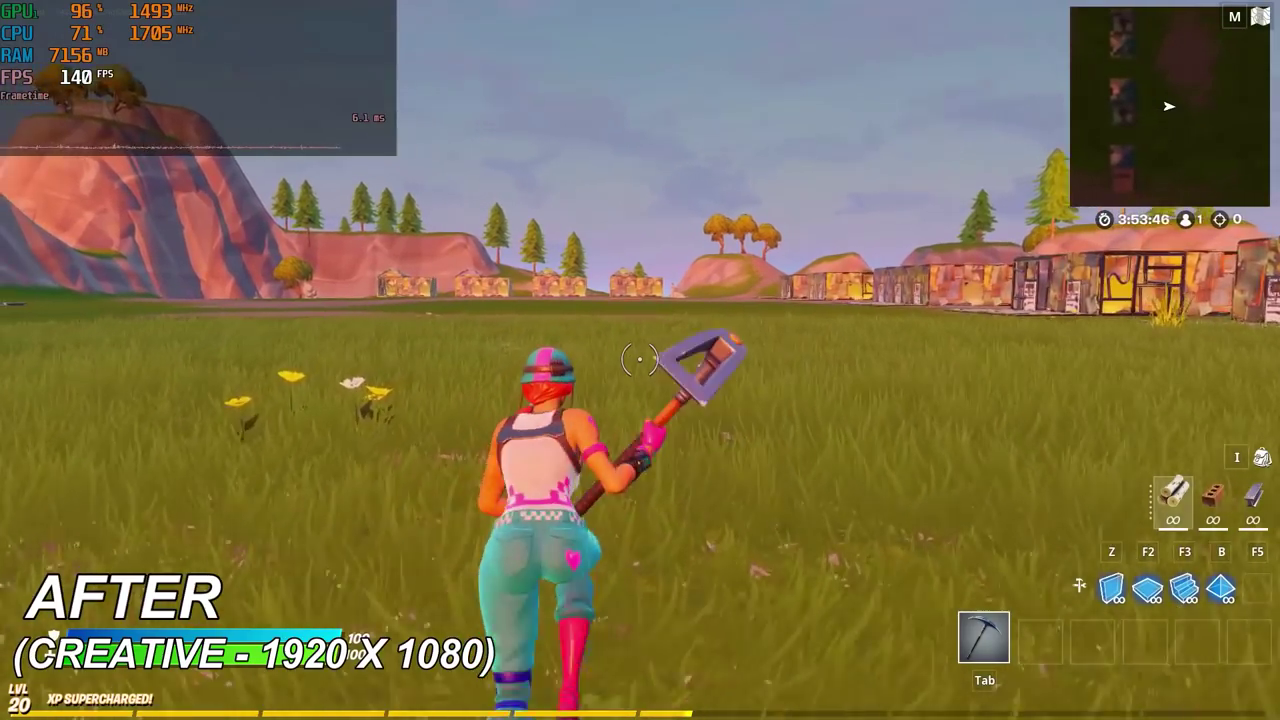
{"action": "key", "text": "w"}
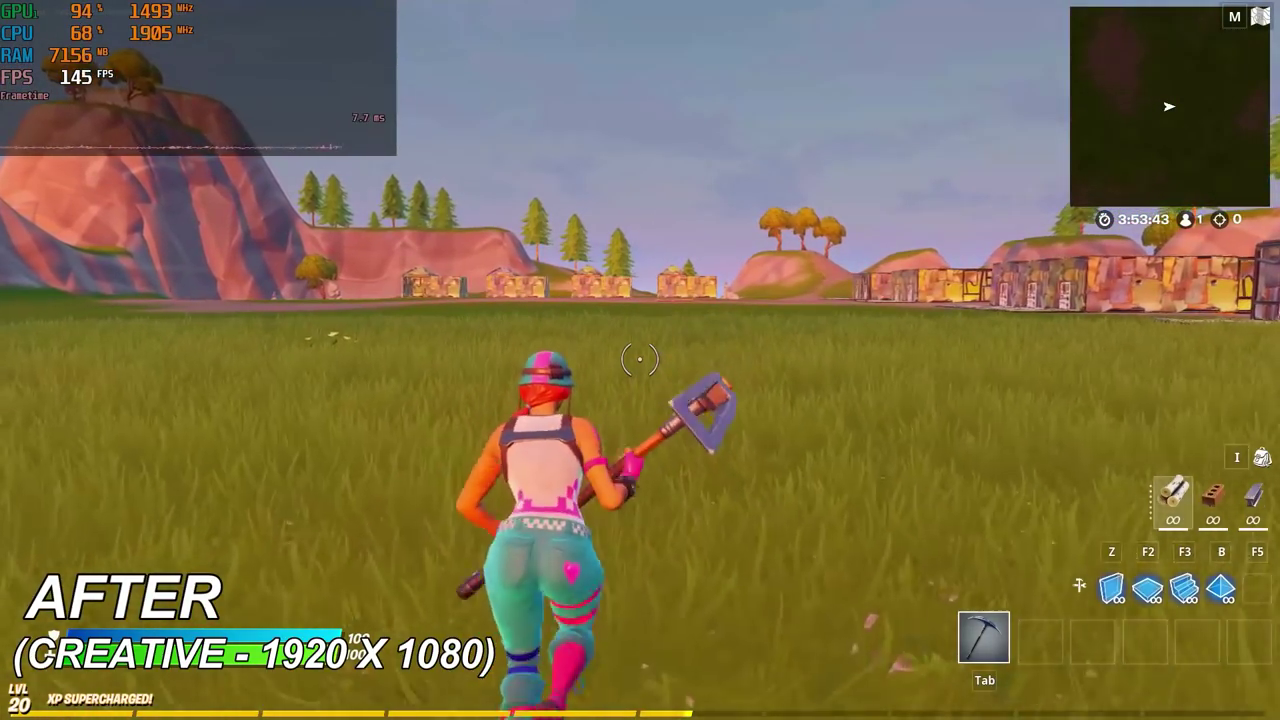
{"action": "key", "text": "w"}
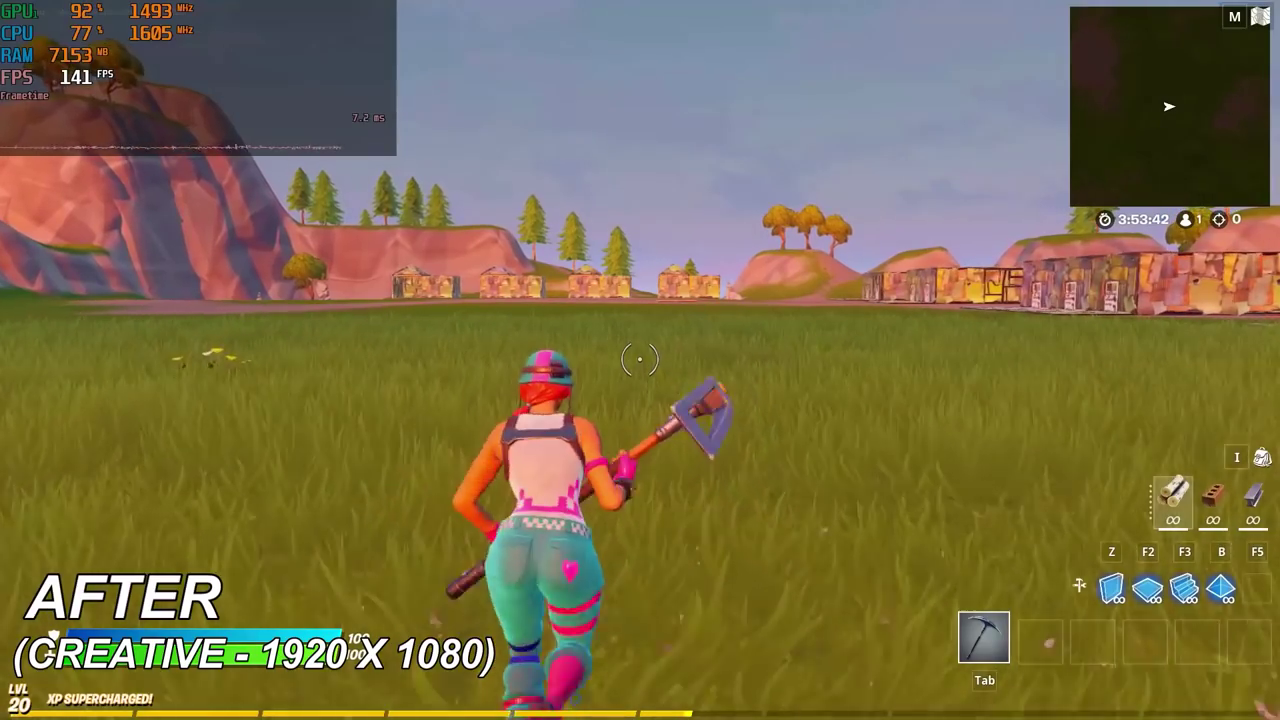
{"action": "key", "text": "w"}
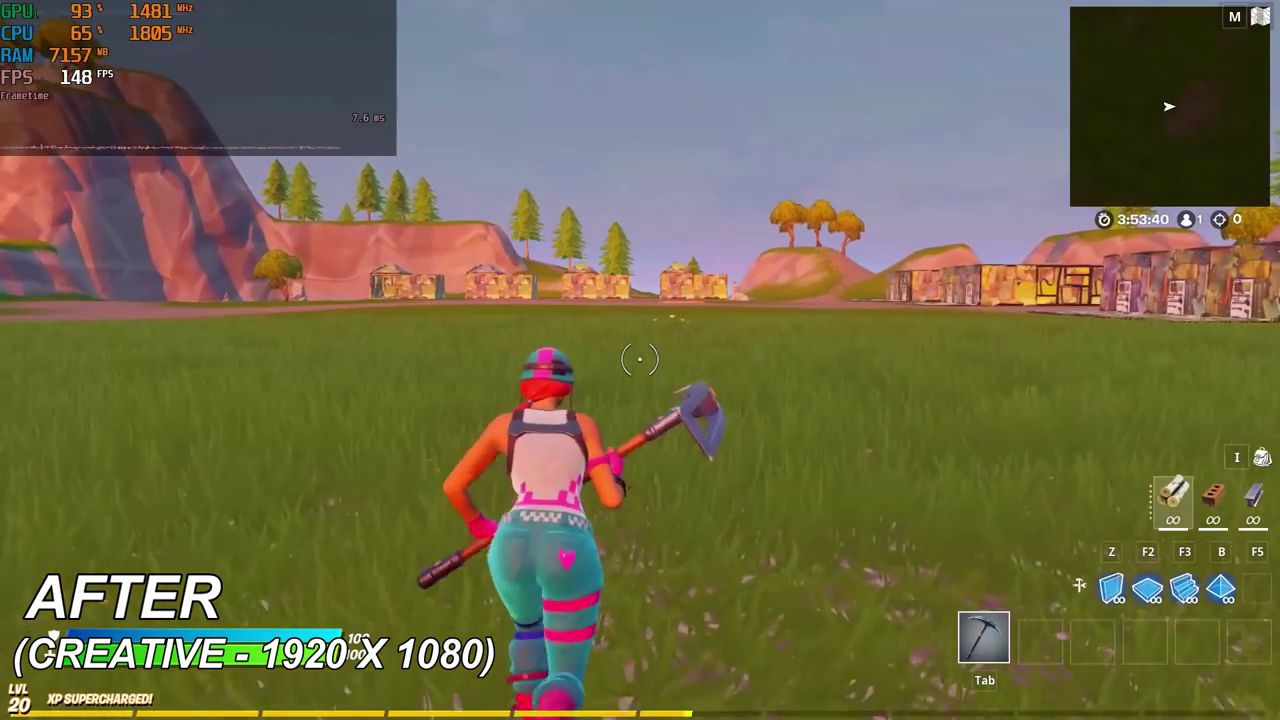
{"action": "key", "text": "w"}
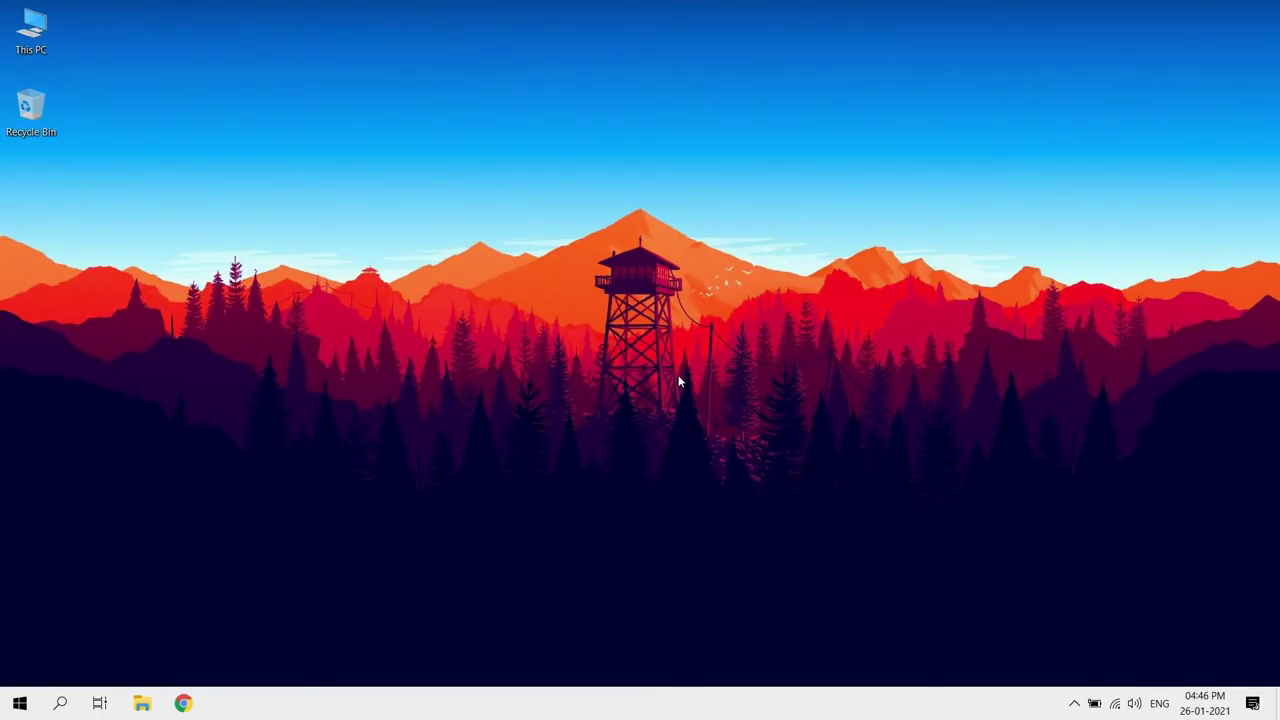
Launch Registry Editor and navigate to HKEY_LOCAL_MACHINE\SYSTEM\CurrentControlSet\Control\Power
{"action": "key", "text": "super+r"}
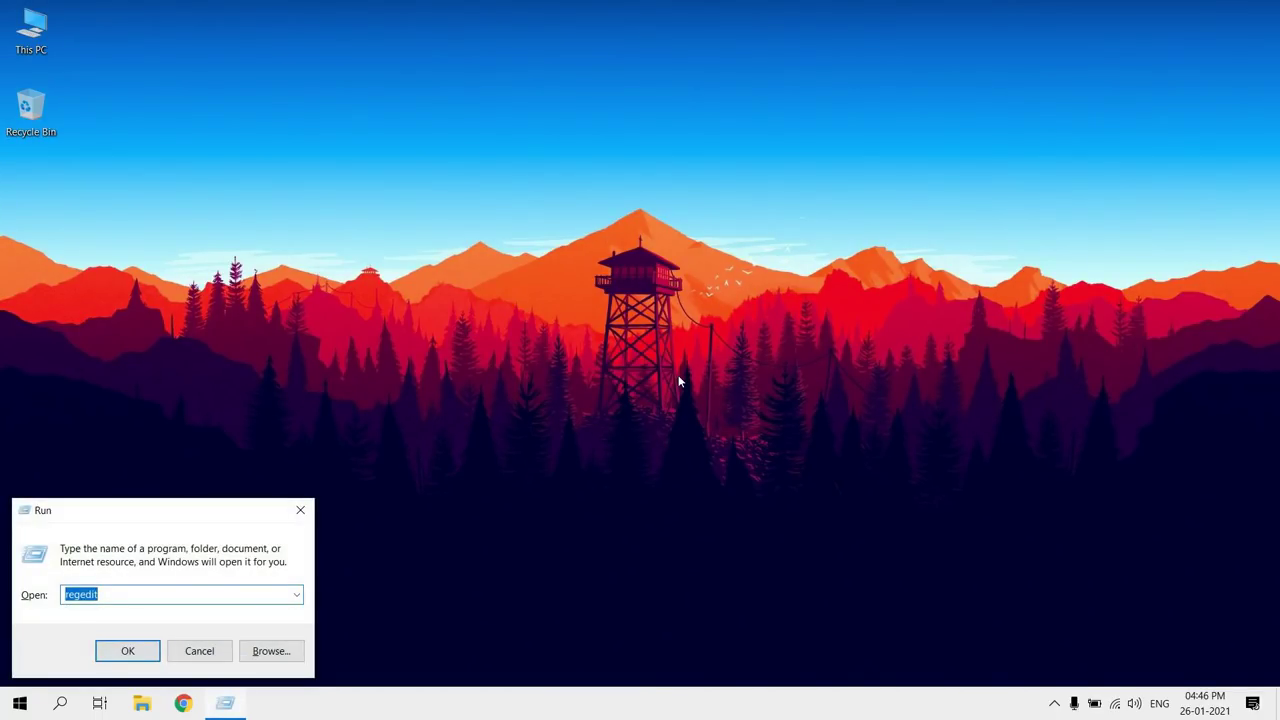
{"action": "key", "text": "Return"}
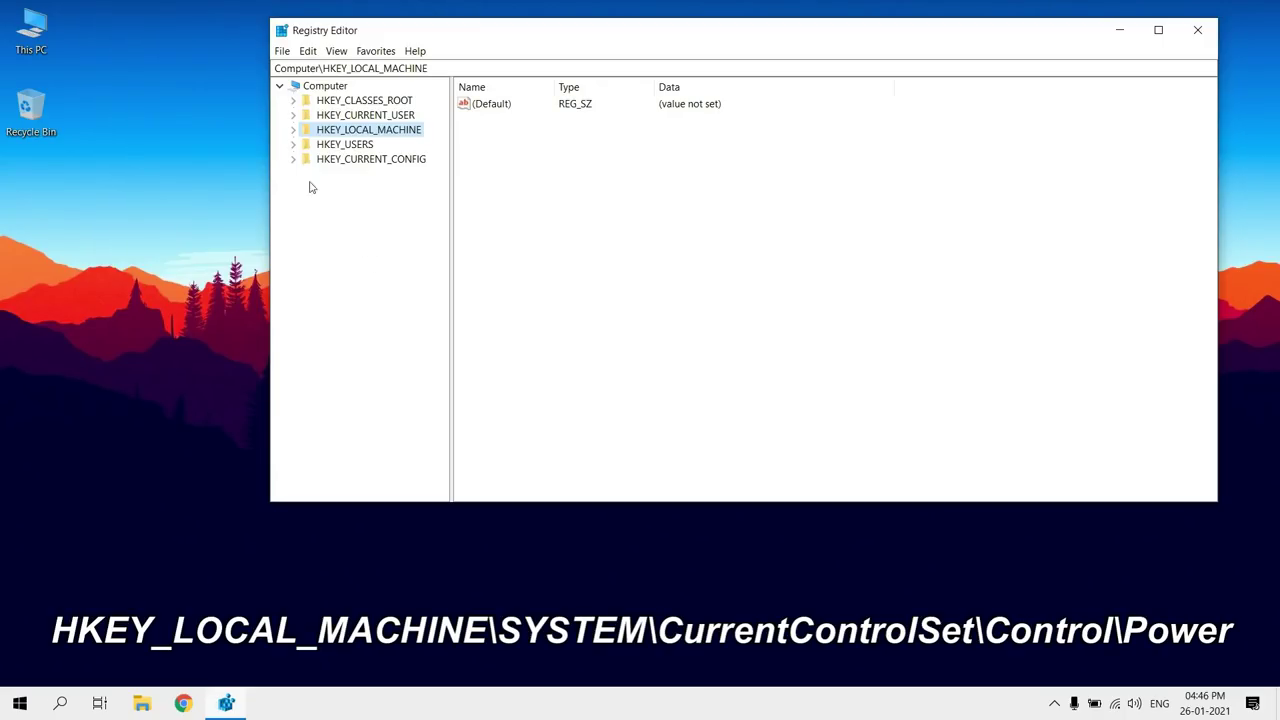
{"action": "left_click", "coordinate": [293, 130]}
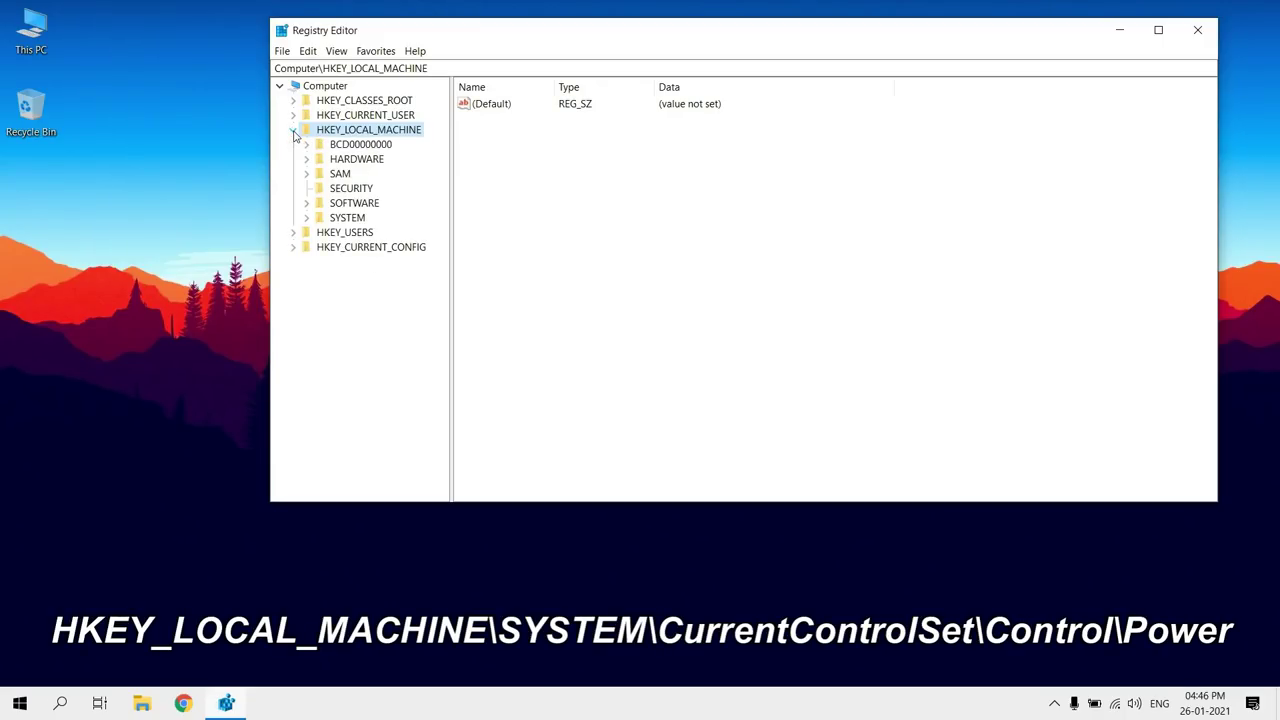
{"action": "left_click", "coordinate": [307, 218]}
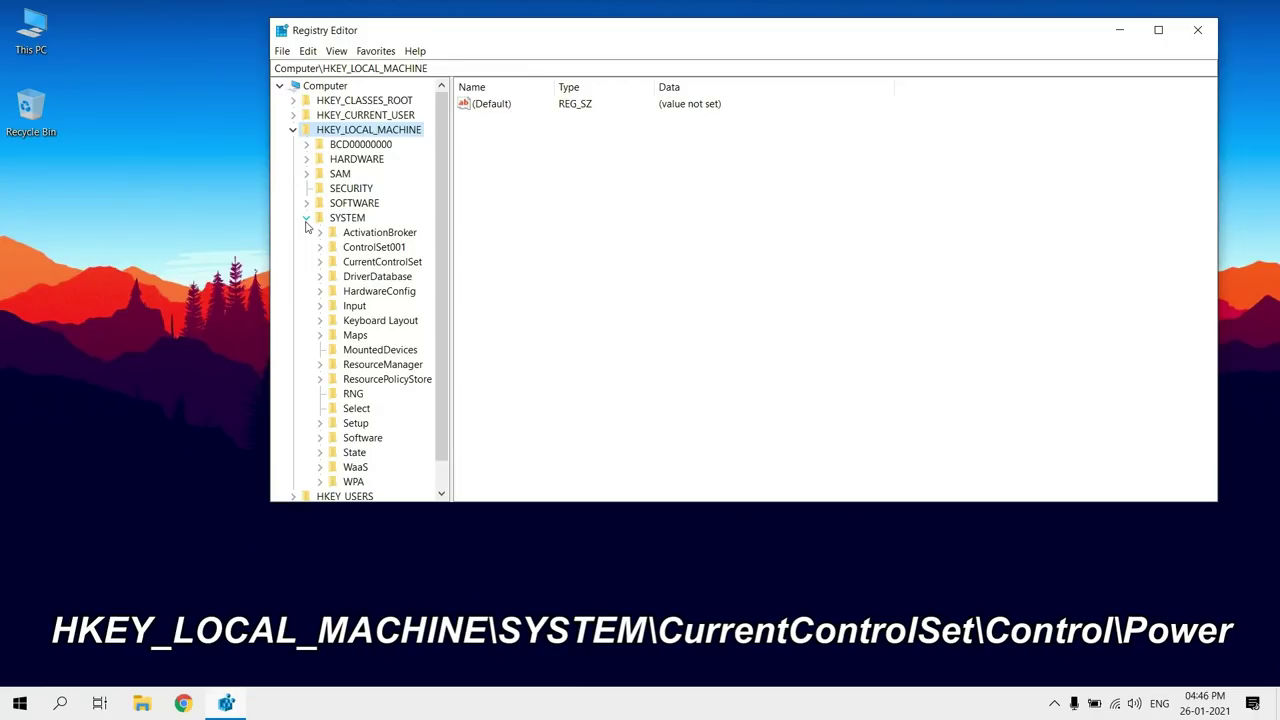
{"action": "left_click", "coordinate": [320, 262]}
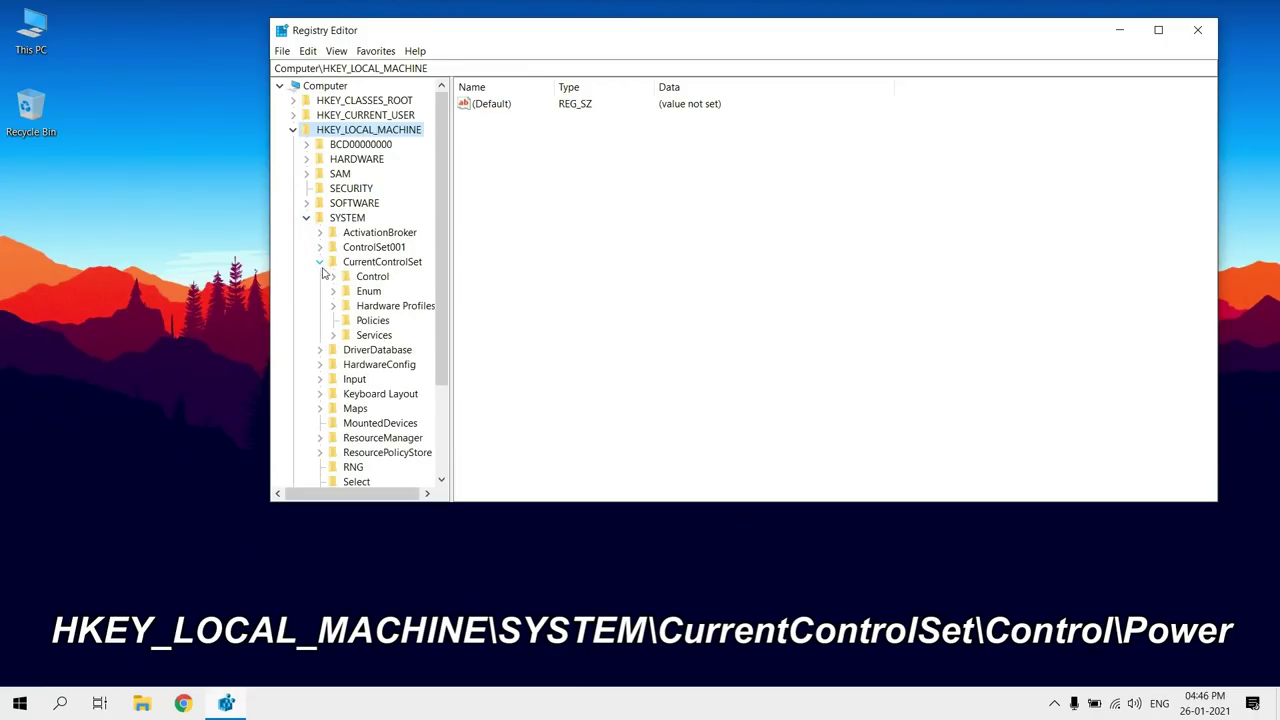
{"action": "left_click", "coordinate": [332, 276]}
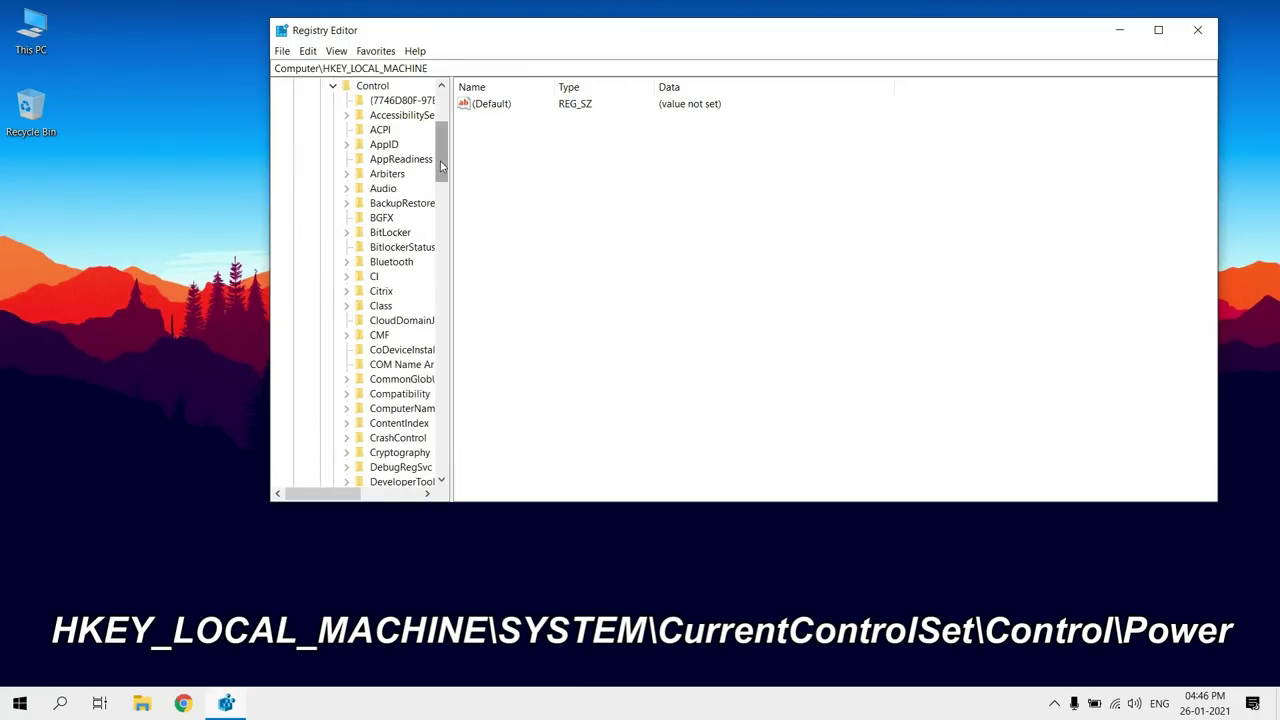
{"action": "left_click_drag", "start_coordinate": [441, 165], "coordinate": [451, 320]}
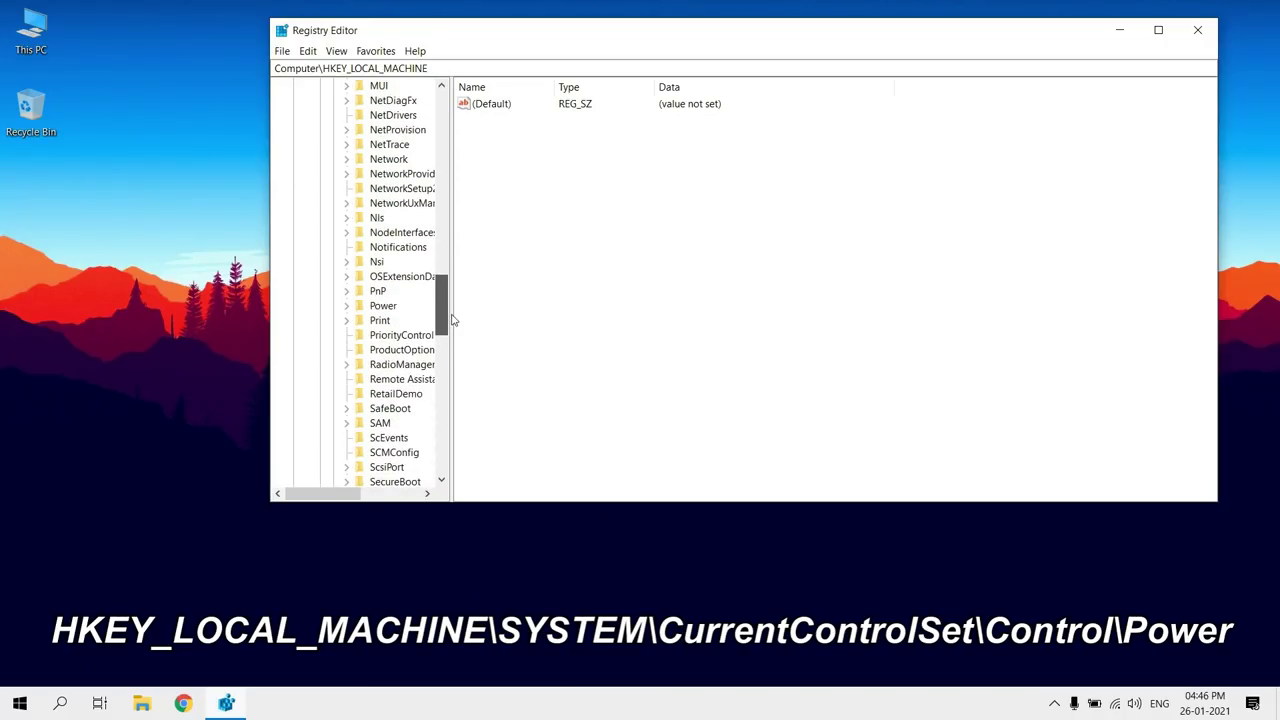
{"action": "left_click", "coordinate": [386, 307]}
Create a new subkey under Power named PowerThrottling
{"action": "right_click", "coordinate": [397, 308]}
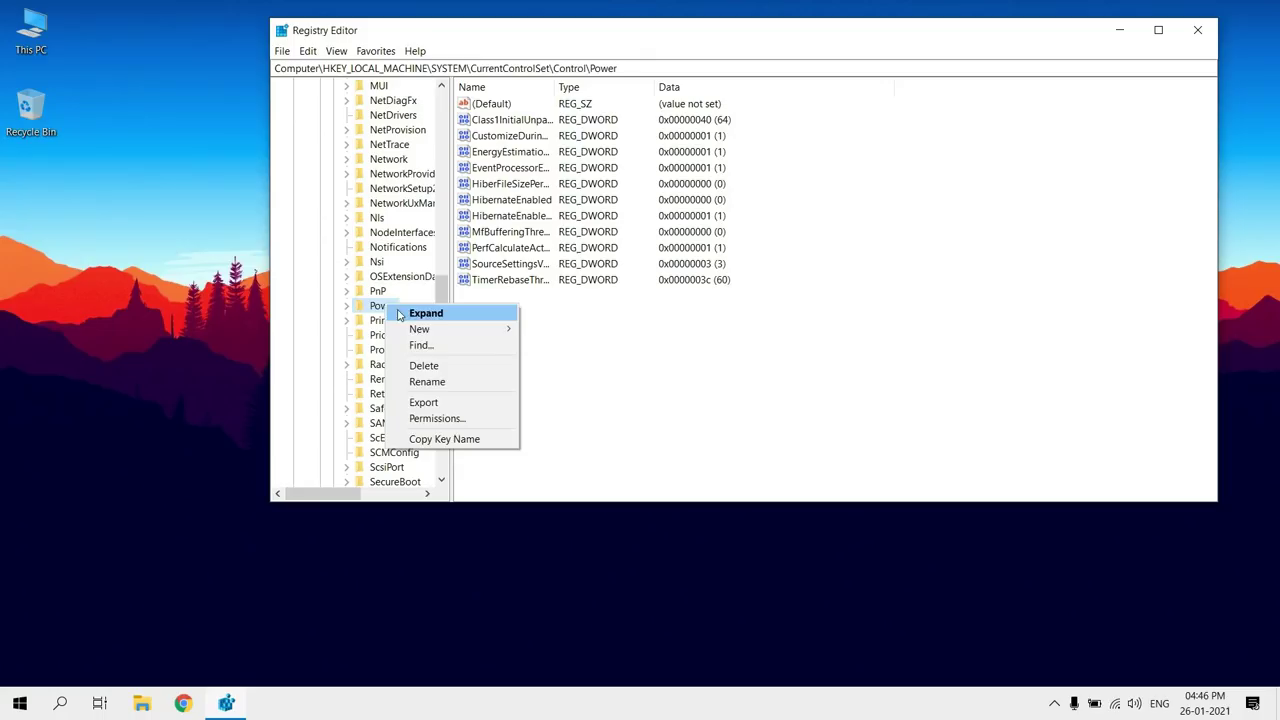
{"action": "mouse_move", "coordinate": [417, 329]}
{"action": "left_click", "coordinate": [543, 331]}
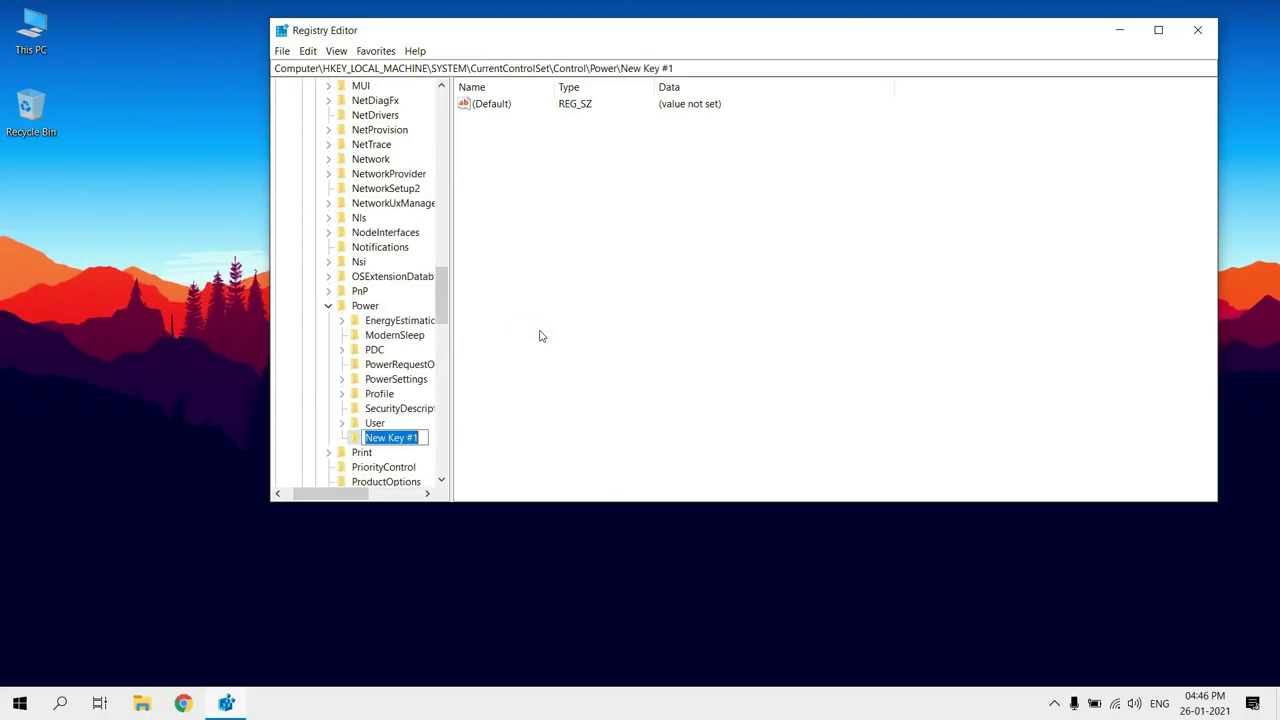
{"action": "key", "text": "BackSpace"}
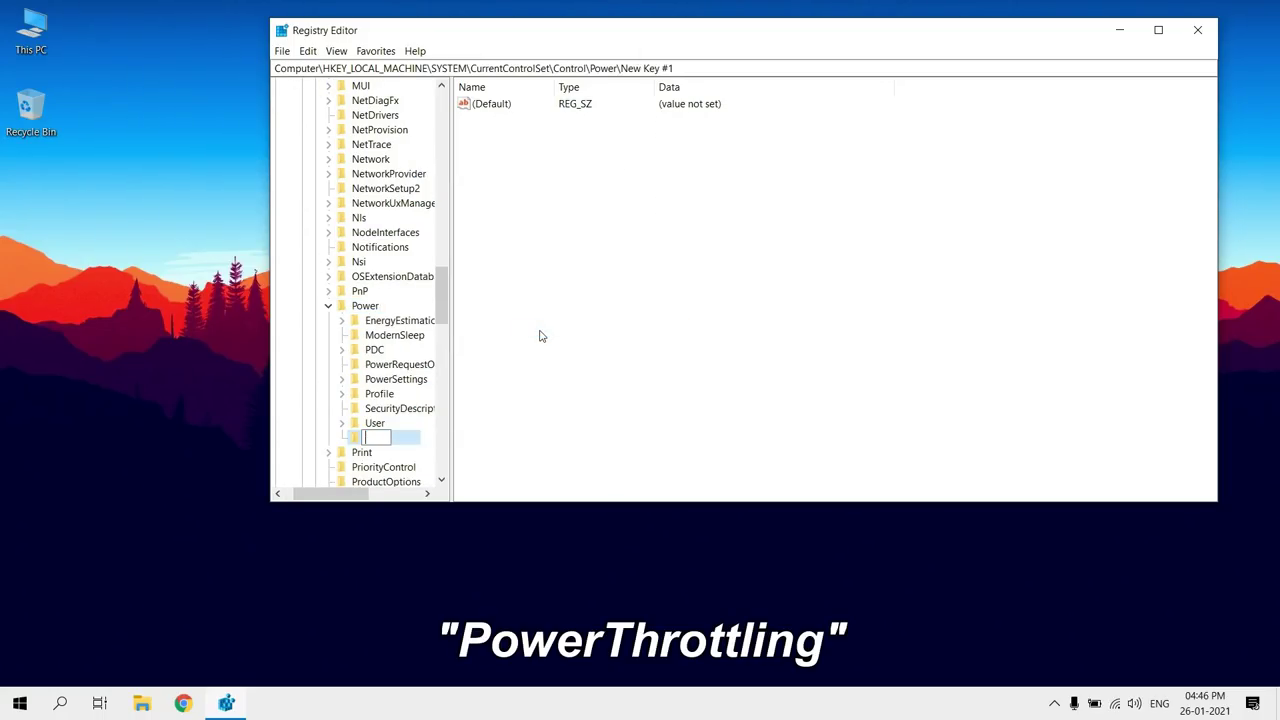
{"action": "type", "text": "PowerThrottling"}
{"action": "key", "text": "Return"}
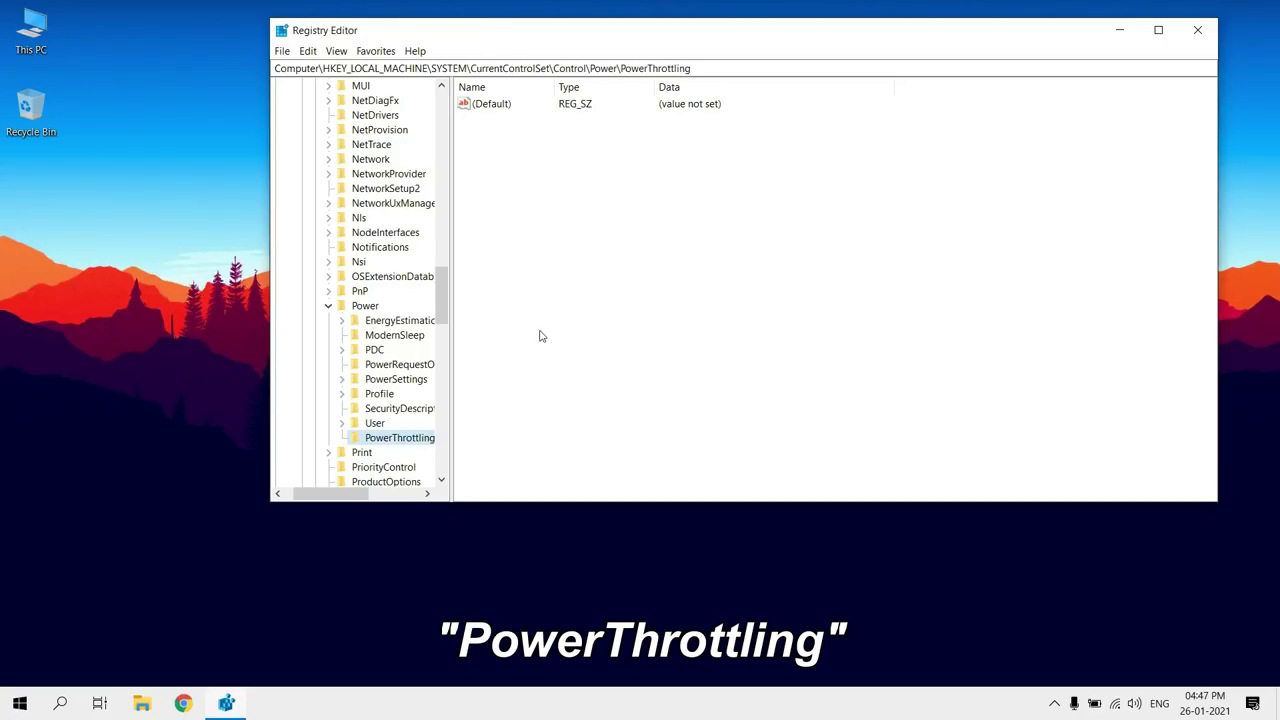
Add a DWORD (32-bit) value named PowerThrottlingOff under PowerThrottling and enter 1 as its data
{"action": "right_click", "coordinate": [419, 443]}
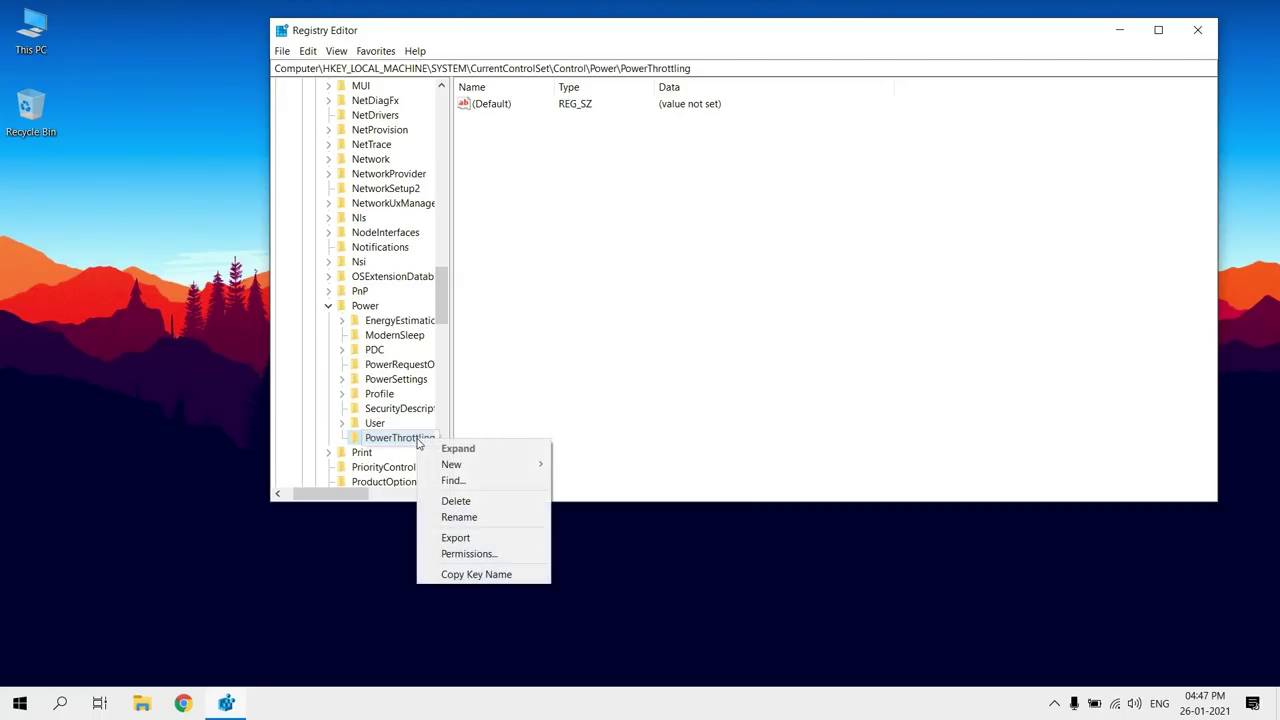
{"action": "mouse_move", "coordinate": [438, 466]}
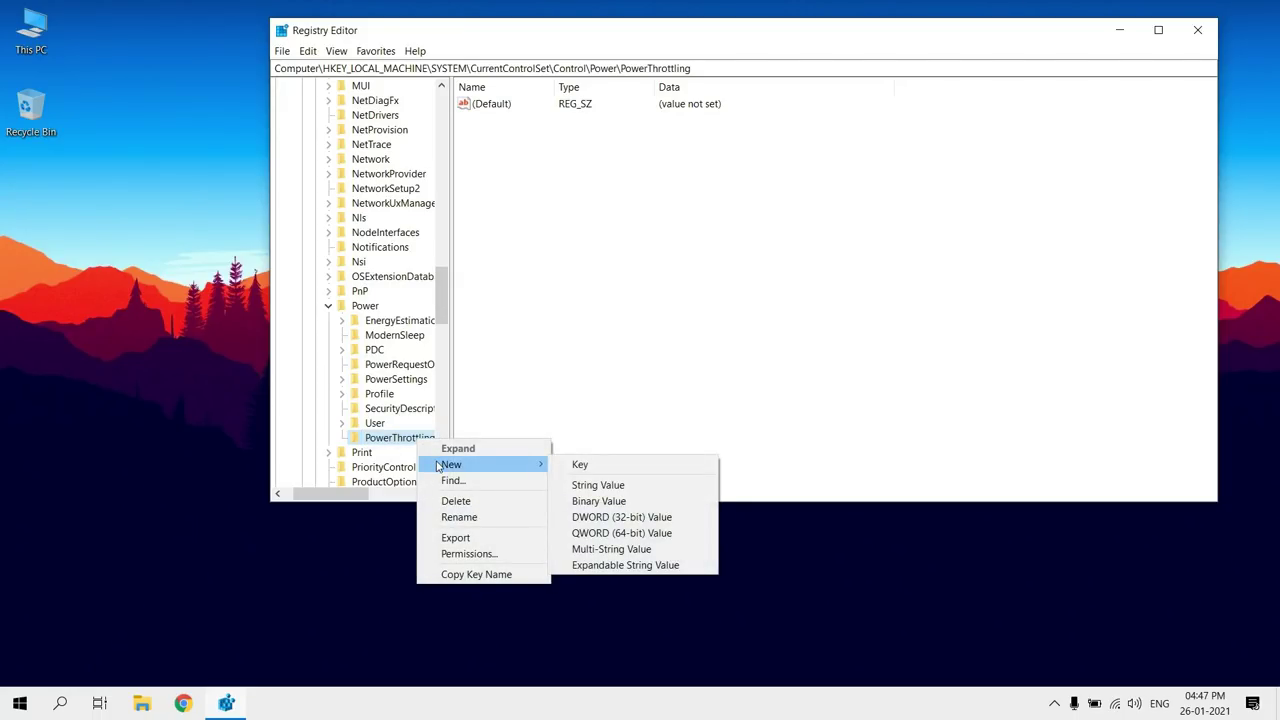
{"action": "left_click", "coordinate": [610, 517]}
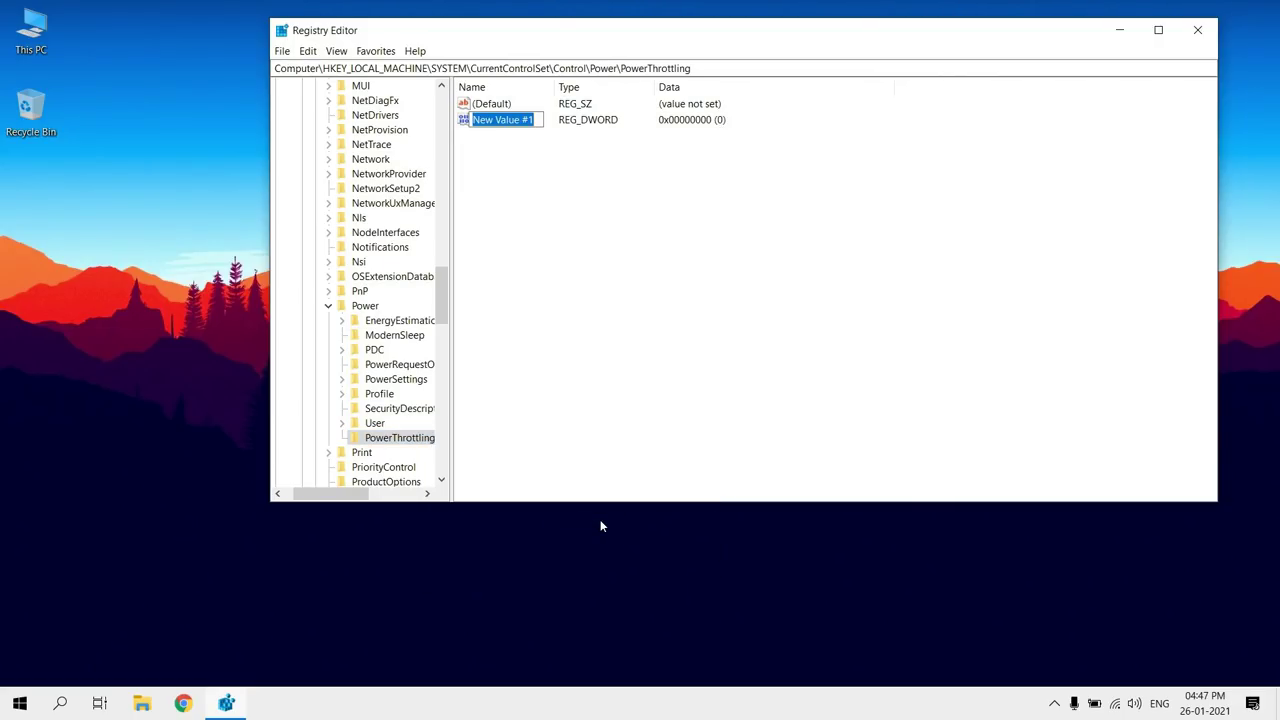
{"action": "type", "text": "PowerTho"}
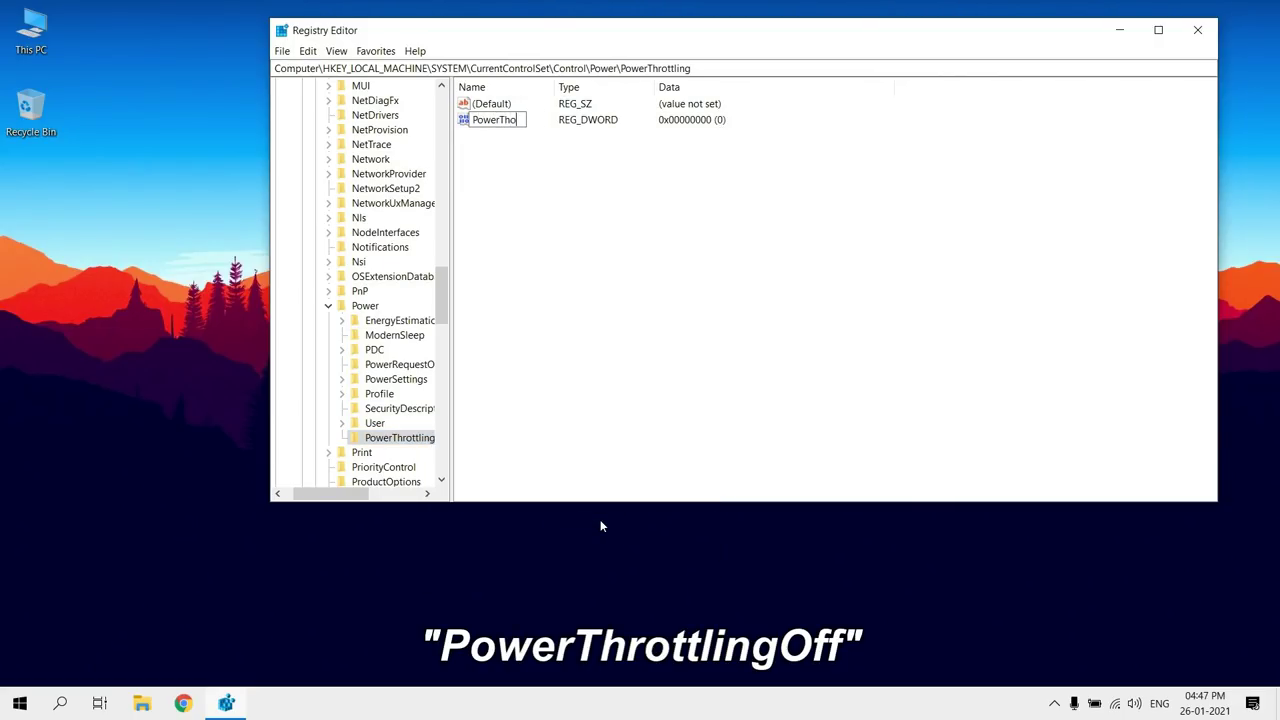
{"action": "key", "text": "BackSpace"}
{"action": "key", "text": "BackSpace"}
{"action": "key", "text": "BackSpace"}
{"action": "type", "text": "Throttli"}
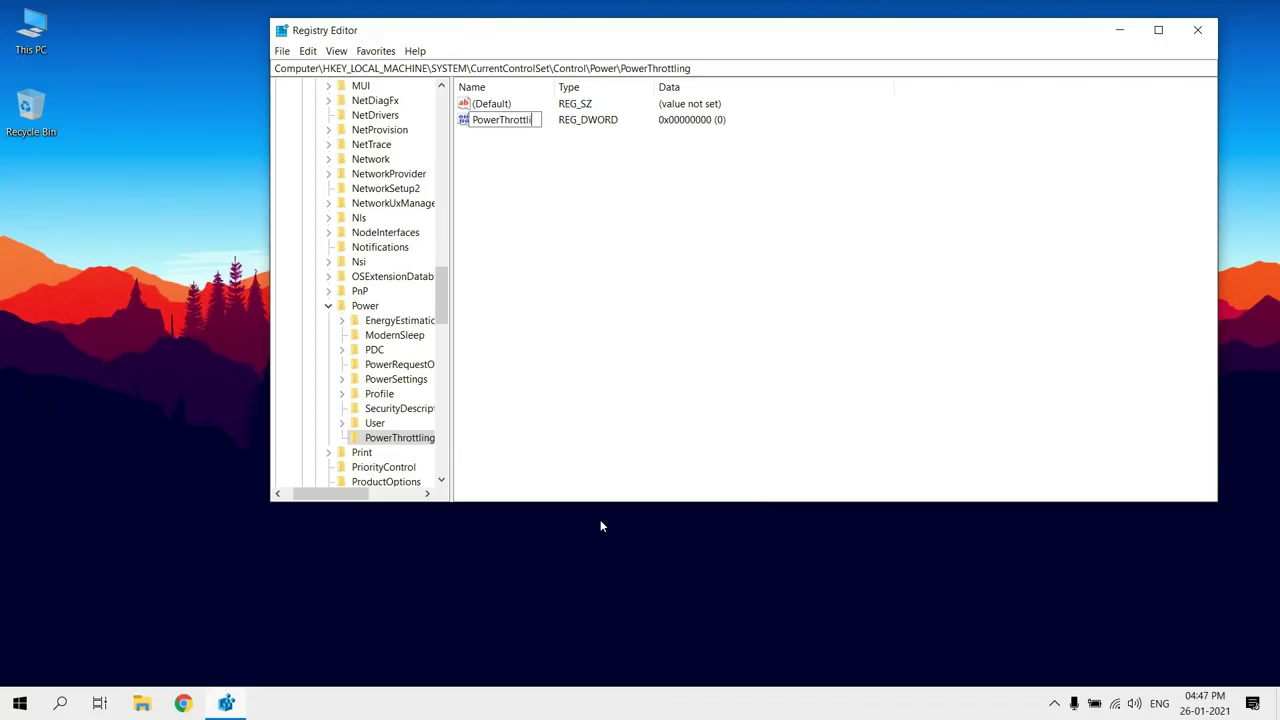
{"action": "type", "text": "ngOff"}
{"action": "key", "text": "Return"}
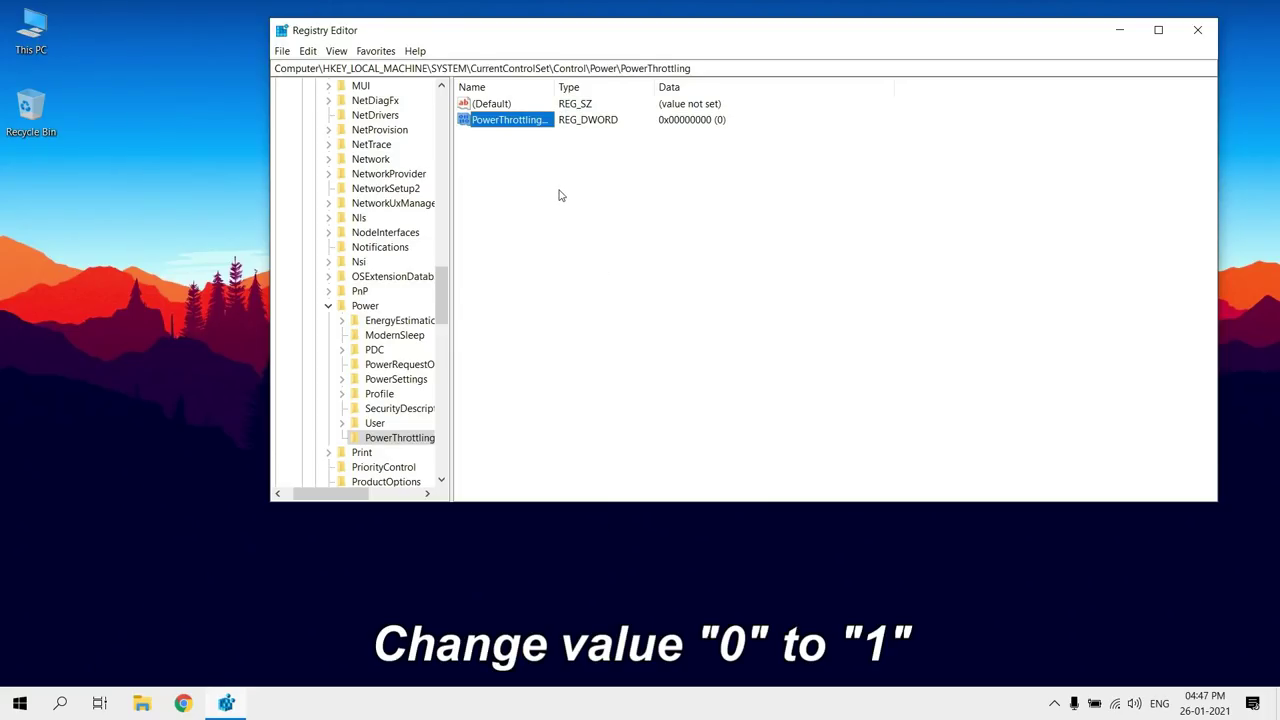
{"action": "double_click", "coordinate": [512, 121]}
{"action": "left_click", "coordinate": [396, 184]}
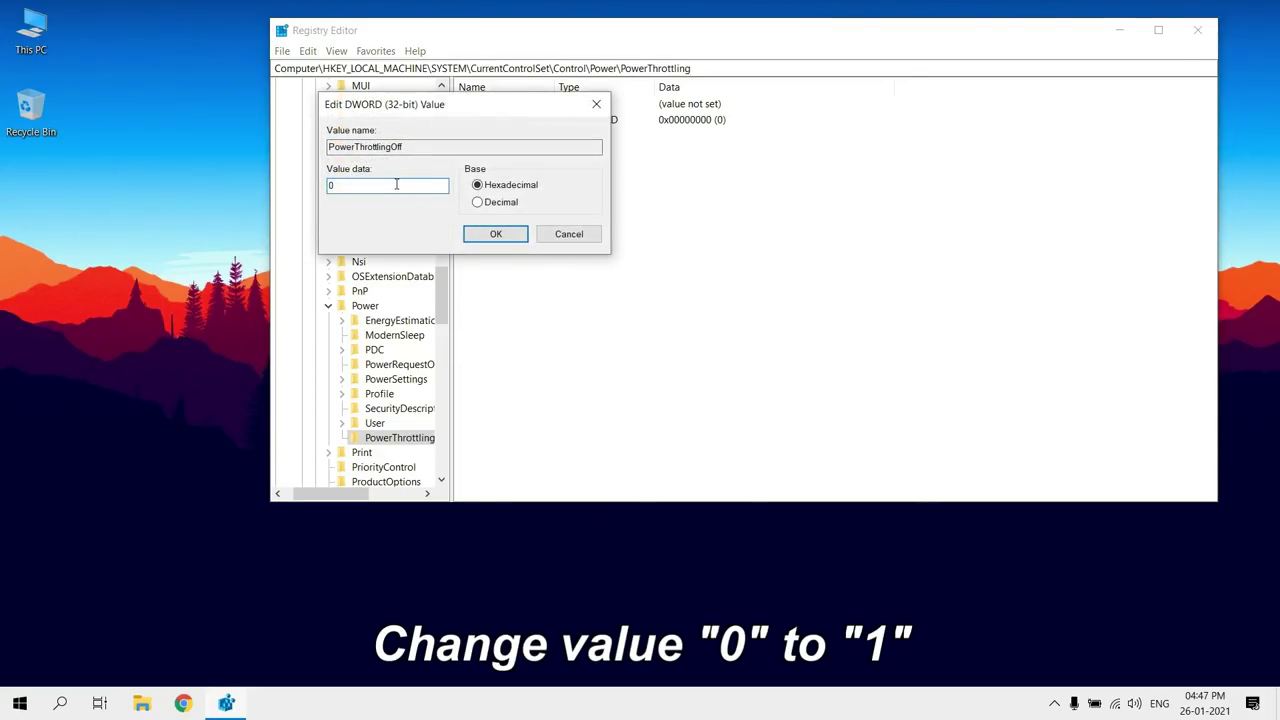
Confirm PowerThrottlingOff's data of 1 with OK and close the Registry Editor window
{"action": "left_click", "coordinate": [467, 238]}
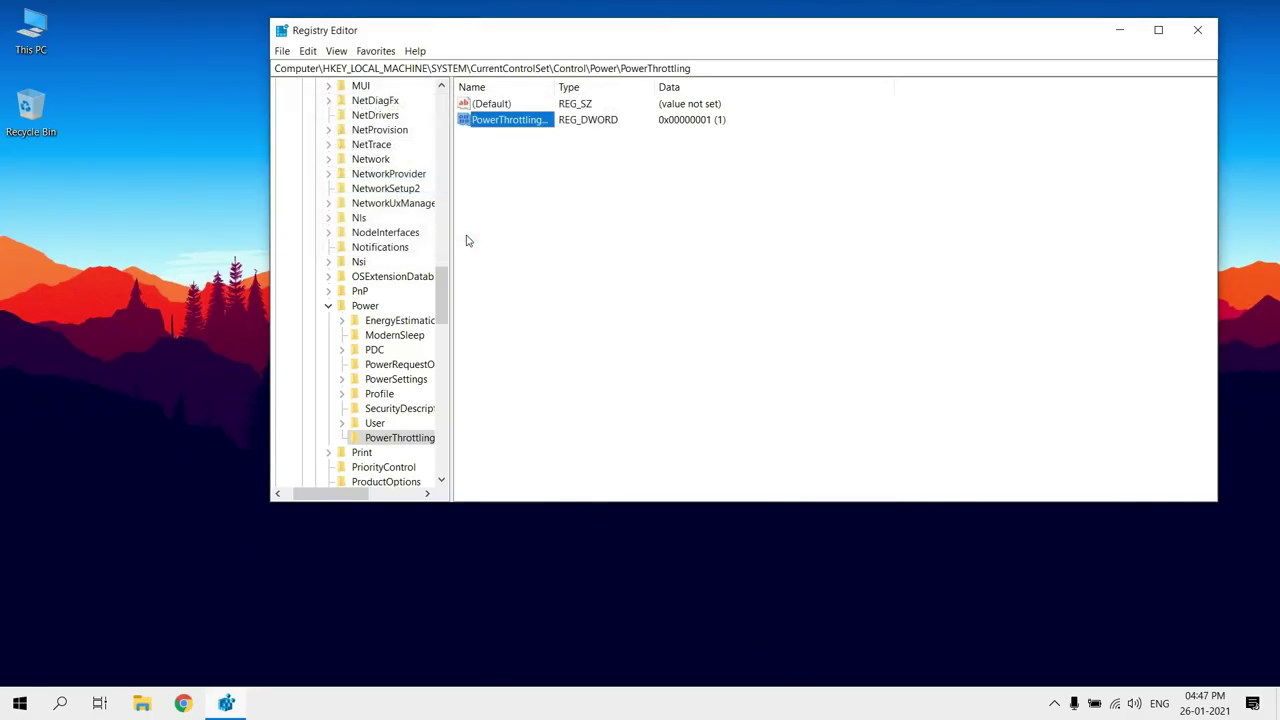
{"action": "left_click", "coordinate": [1197, 30]}
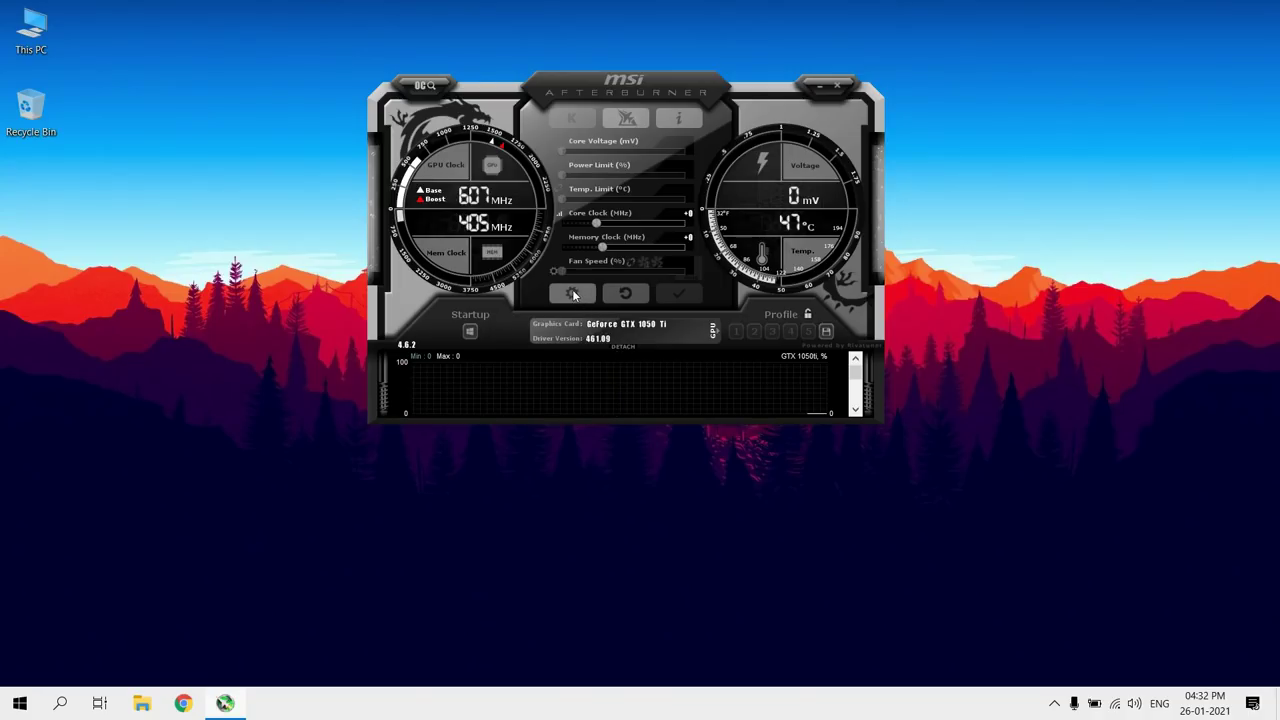
Open MSI Afterburner's properties on the Monitoring tab and scroll the graph list toward Framerate
{"action": "left_click", "coordinate": [572, 293]}
{"action": "left_click", "coordinate": [452, 86]}
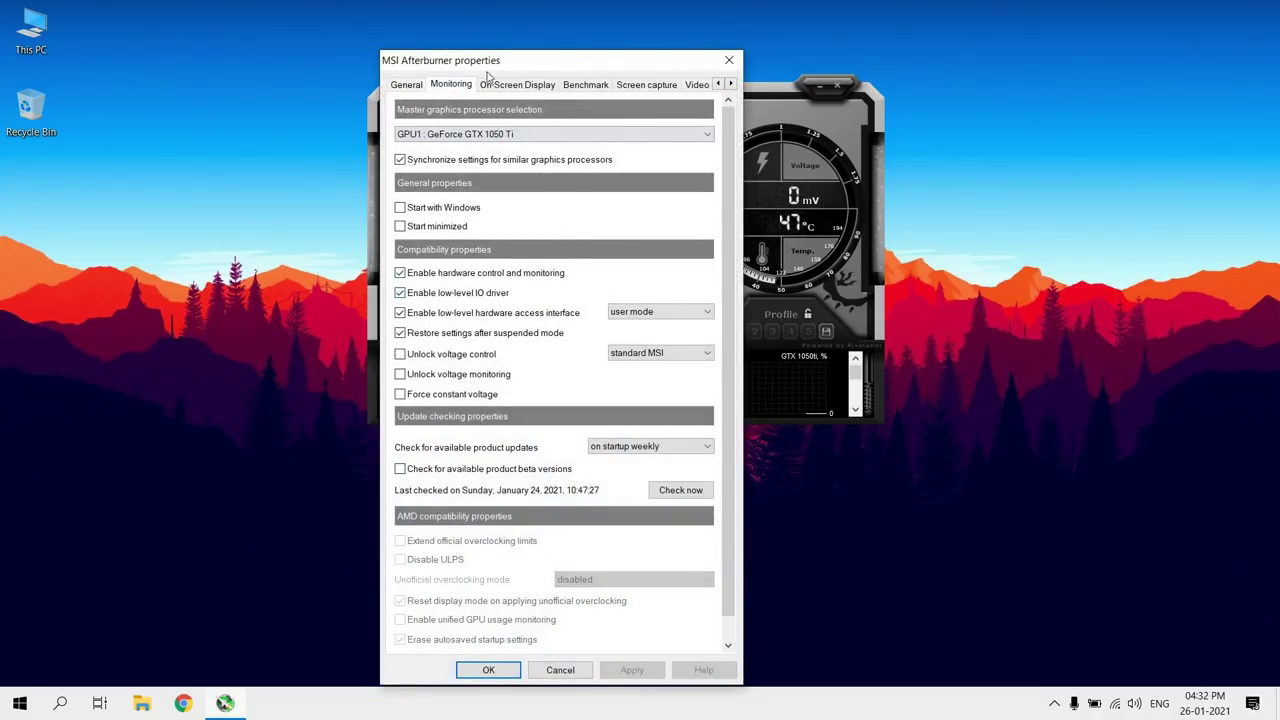
{"action": "left_click_drag", "start_coordinate": [502, 62], "coordinate": [535, 25]}
{"action": "left_click_drag", "start_coordinate": [742, 170], "coordinate": [742, 250]}
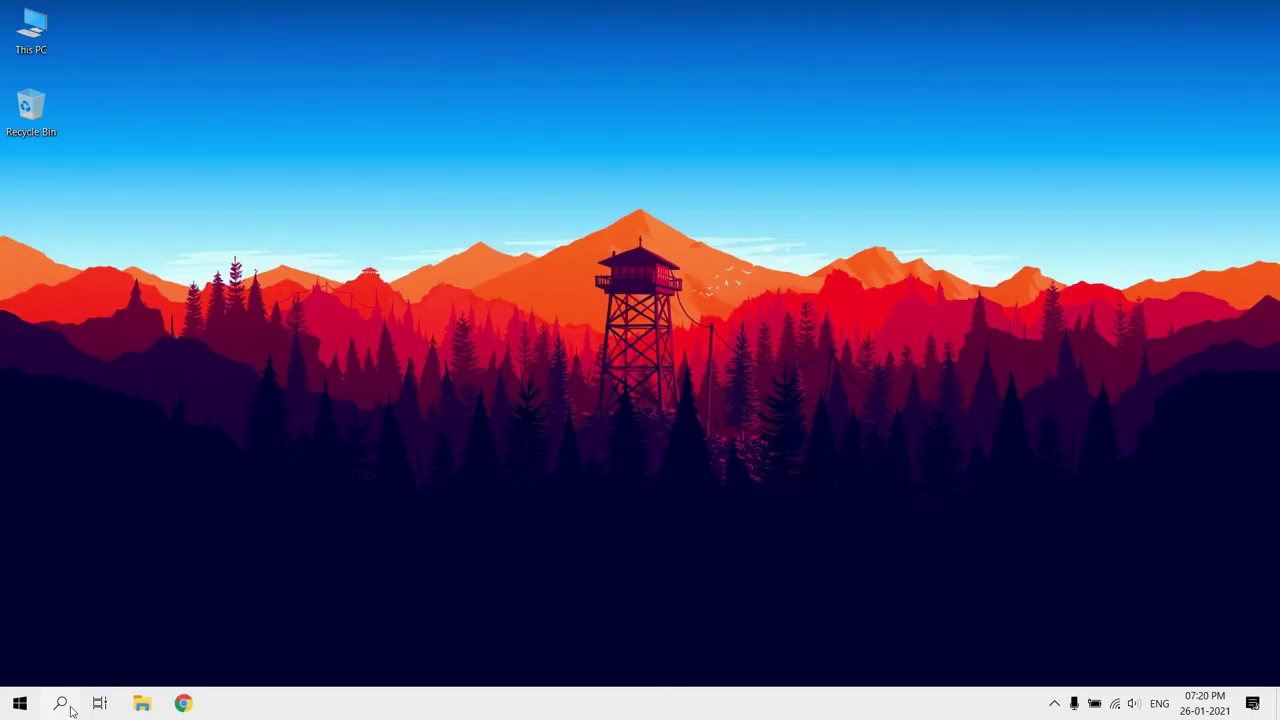
Open Control Panel's Power Options and the Ultimate Performance plan's advanced power settings
{"action": "left_click", "coordinate": [63, 704]}
{"action": "type", "text": "control"}
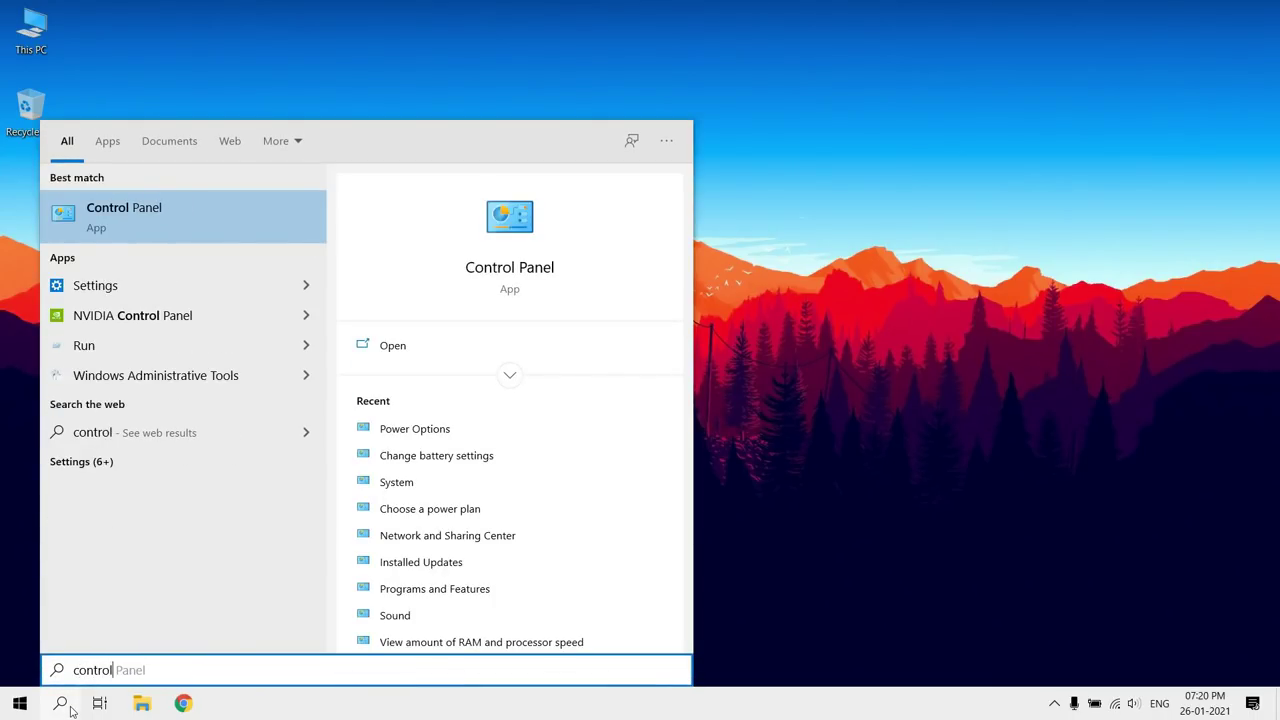
{"action": "left_click", "coordinate": [214, 220]}
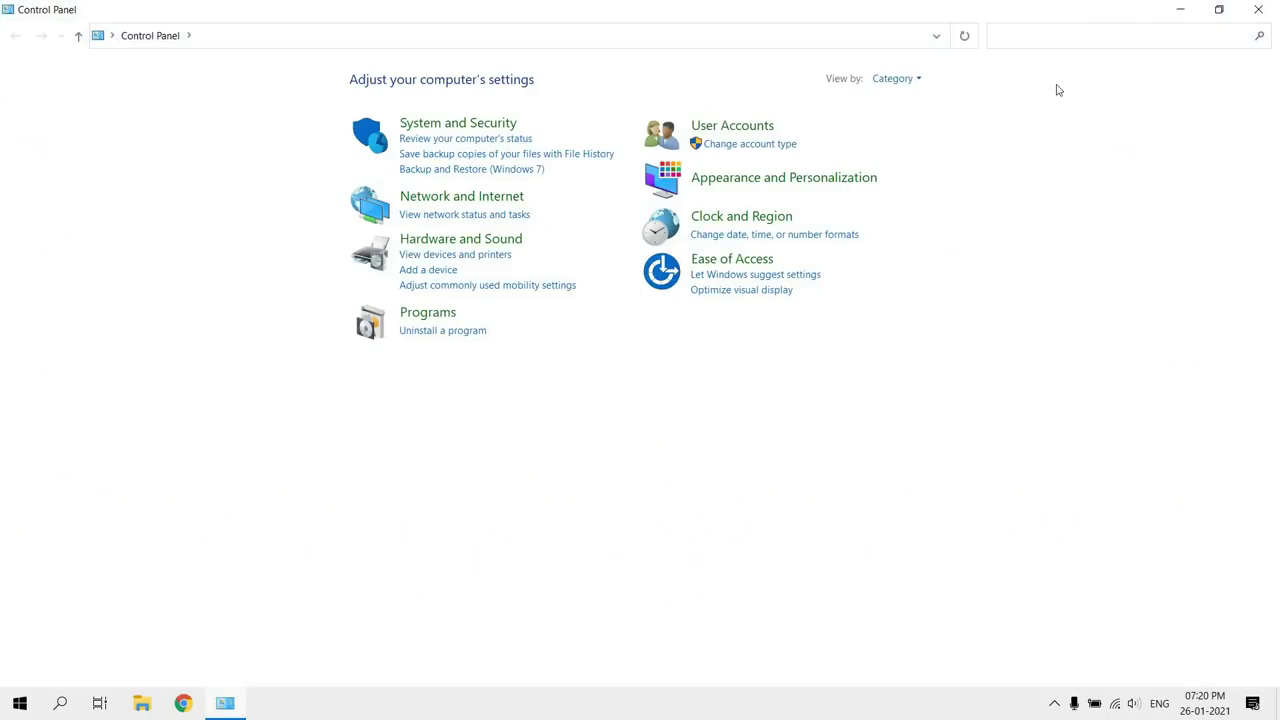
{"action": "left_click", "coordinate": [1054, 44]}
{"action": "type", "text": "power"}
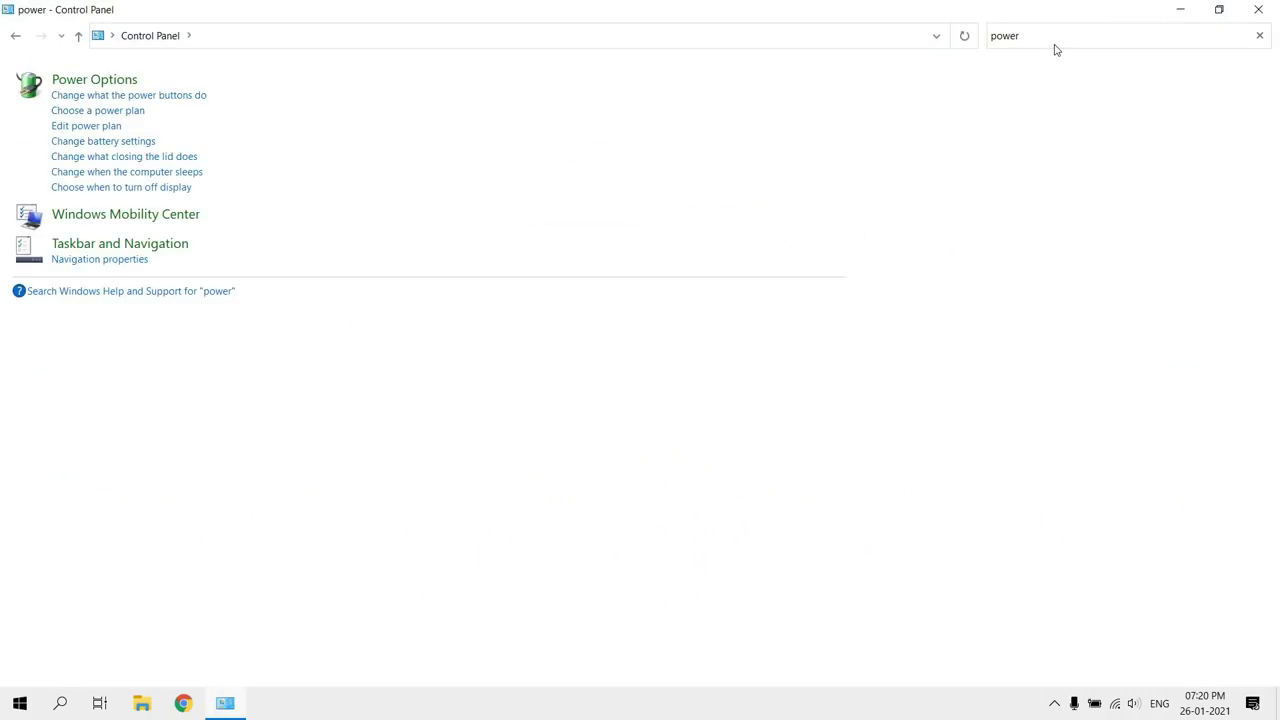
{"action": "left_click", "coordinate": [122, 84]}
{"action": "left_click", "coordinate": [592, 212]}
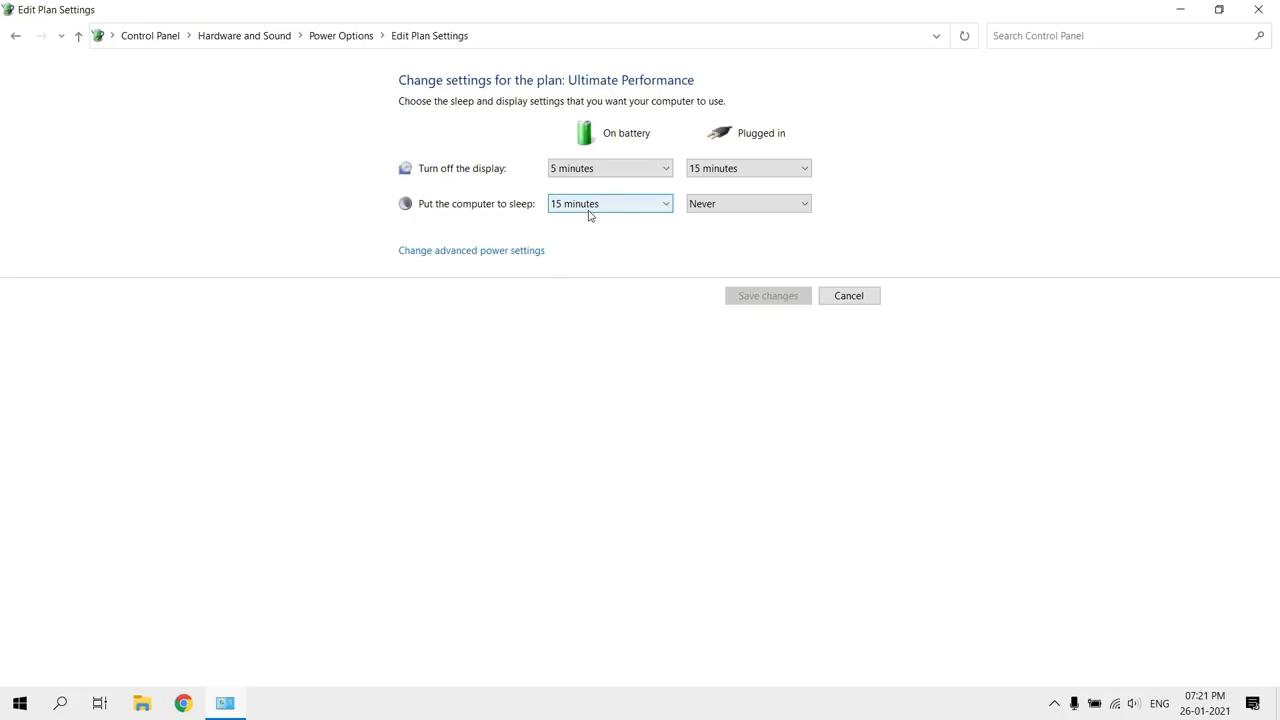
{"action": "left_click", "coordinate": [514, 252]}
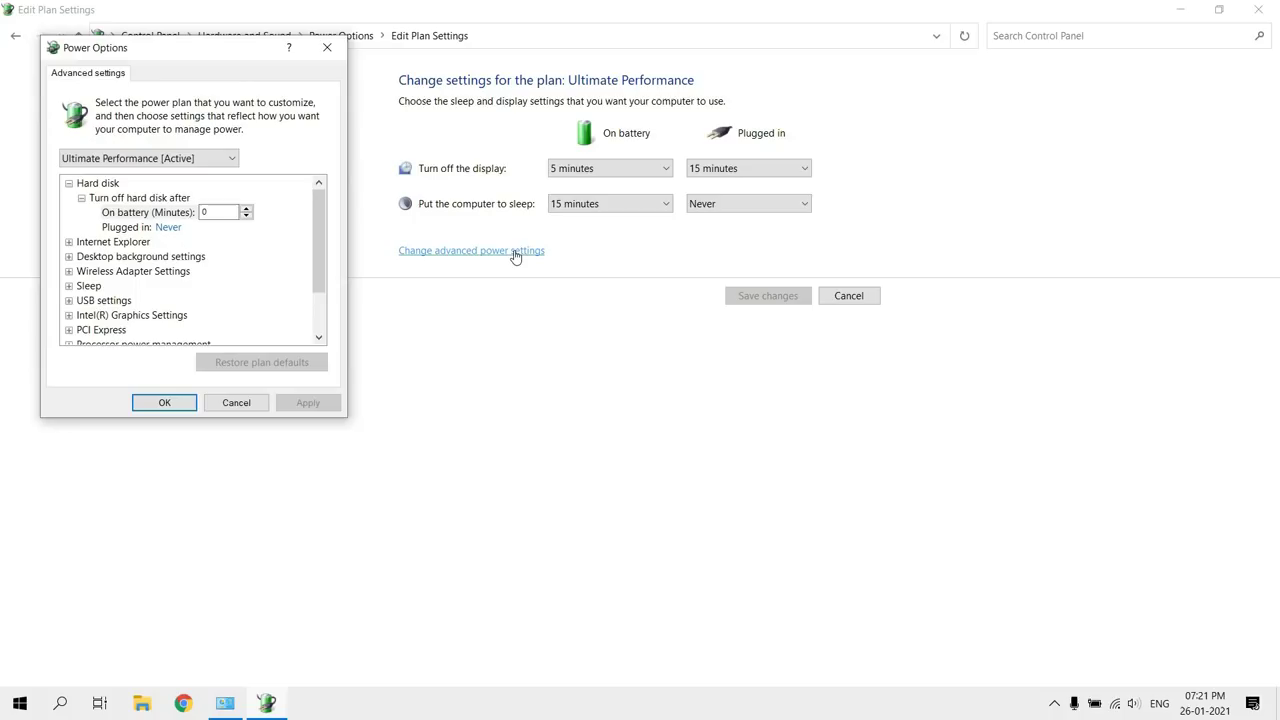
Set Maximum processor state to 99% plugged in and on battery, then apply and confirm
{"action": "left_click_drag", "start_coordinate": [318, 245], "coordinate": [318, 283]}
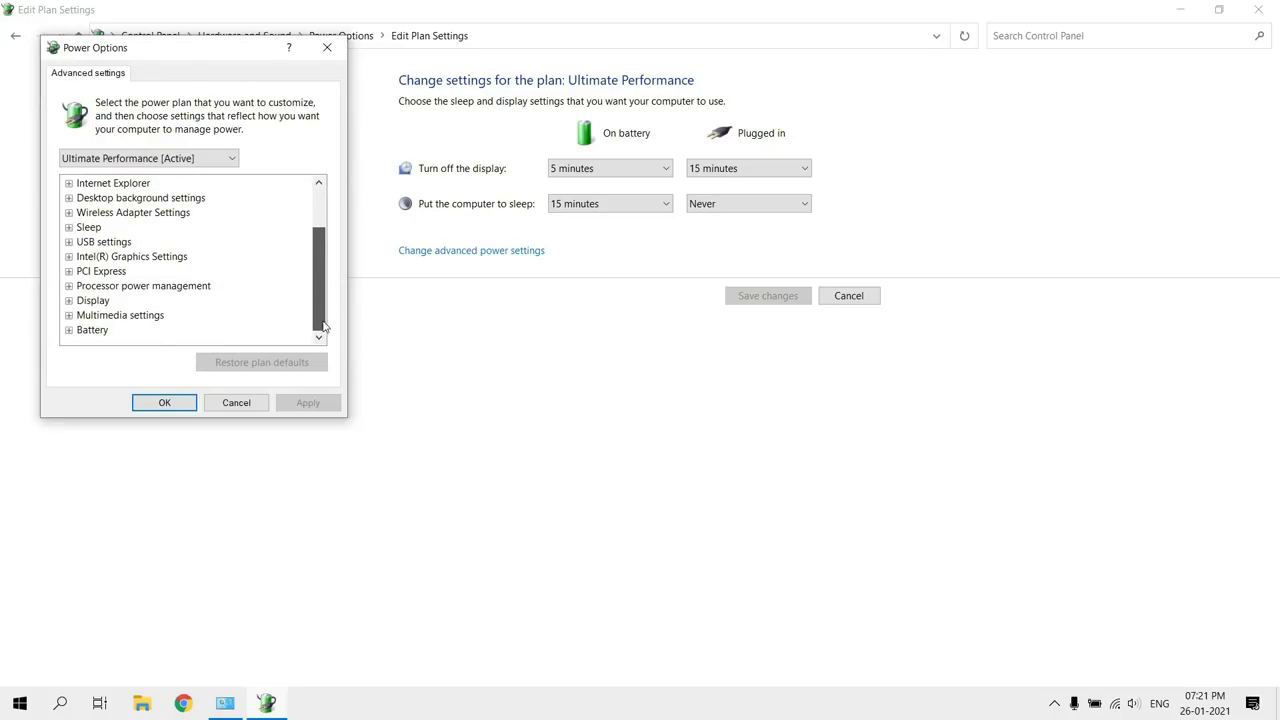
{"action": "left_click", "coordinate": [69, 286]}
{"action": "left_click", "coordinate": [81, 329]}
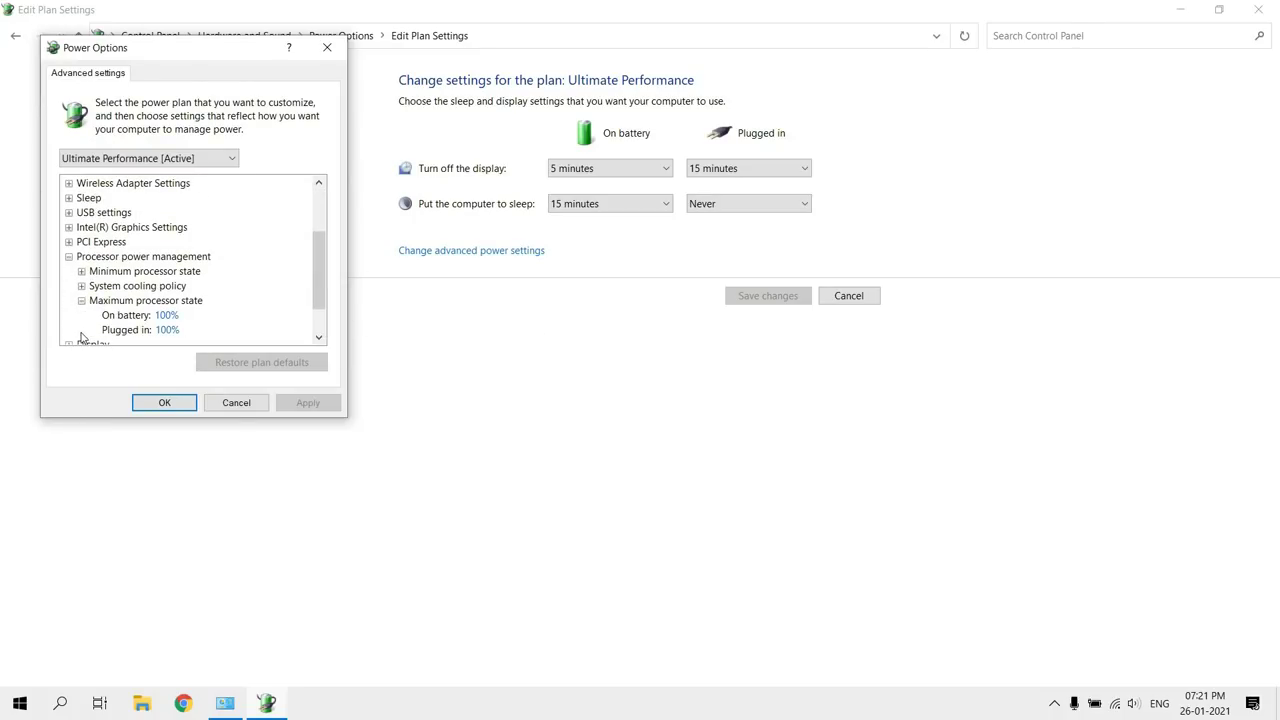
{"action": "left_click", "coordinate": [155, 331]}
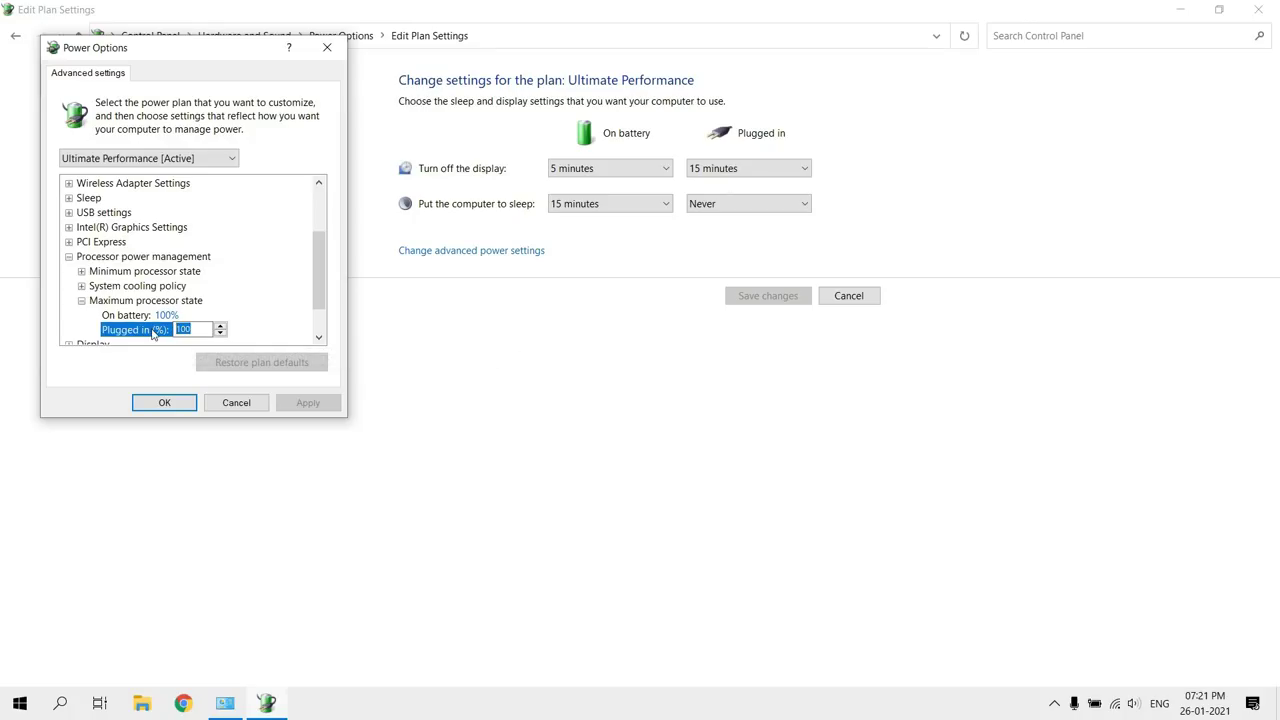
{"action": "key", "text": "BackSpace"}
{"action": "type", "text": "99"}
{"action": "left_click", "coordinate": [155, 316]}
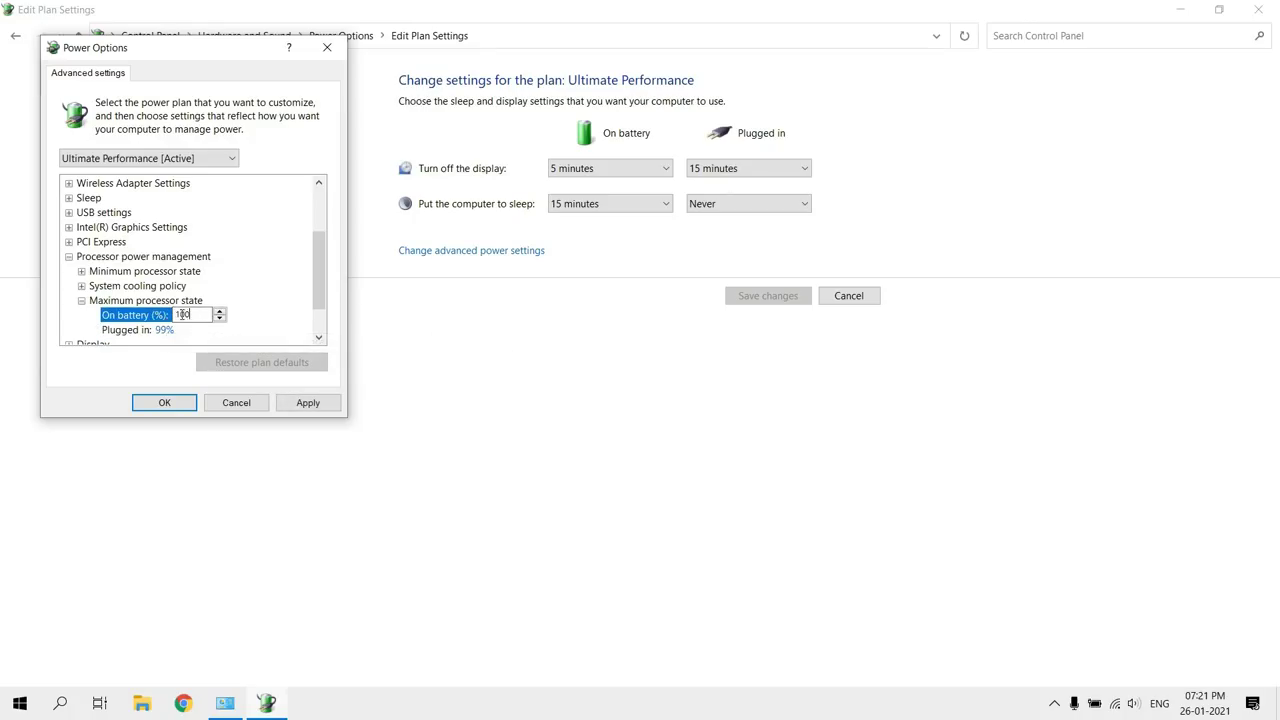
{"action": "type", "text": "99"}
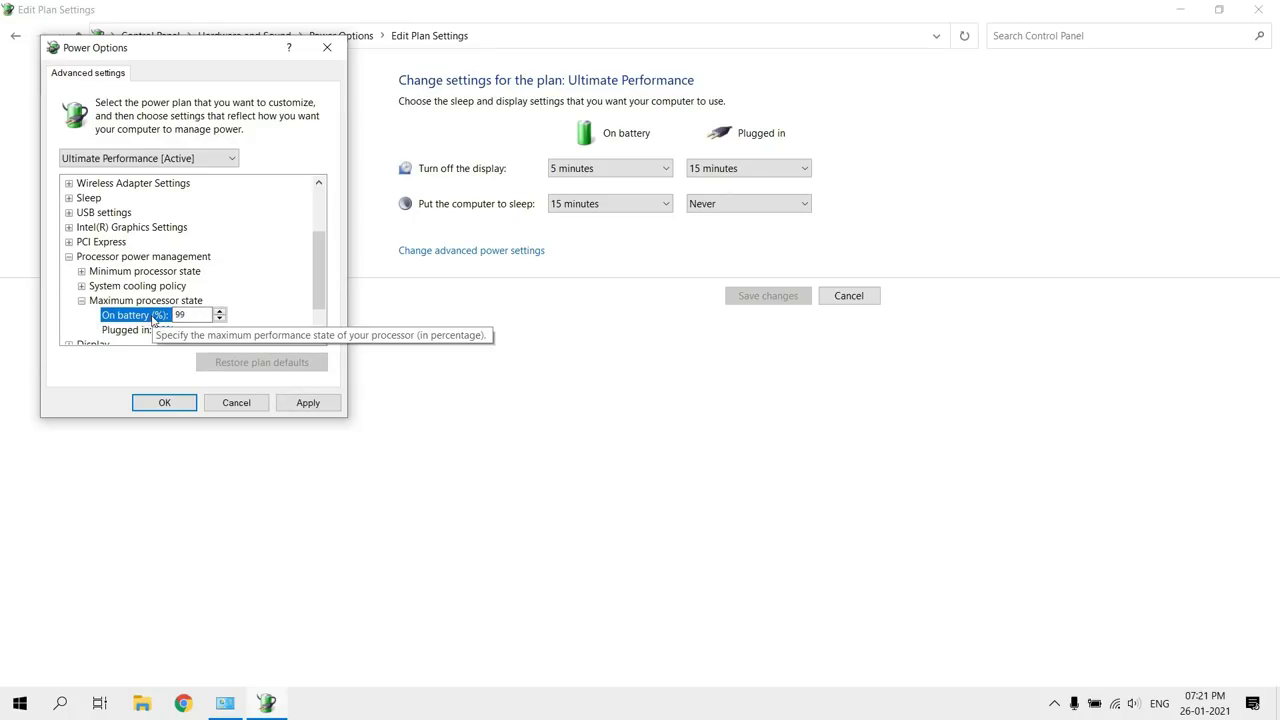
{"action": "left_click", "coordinate": [309, 404]}
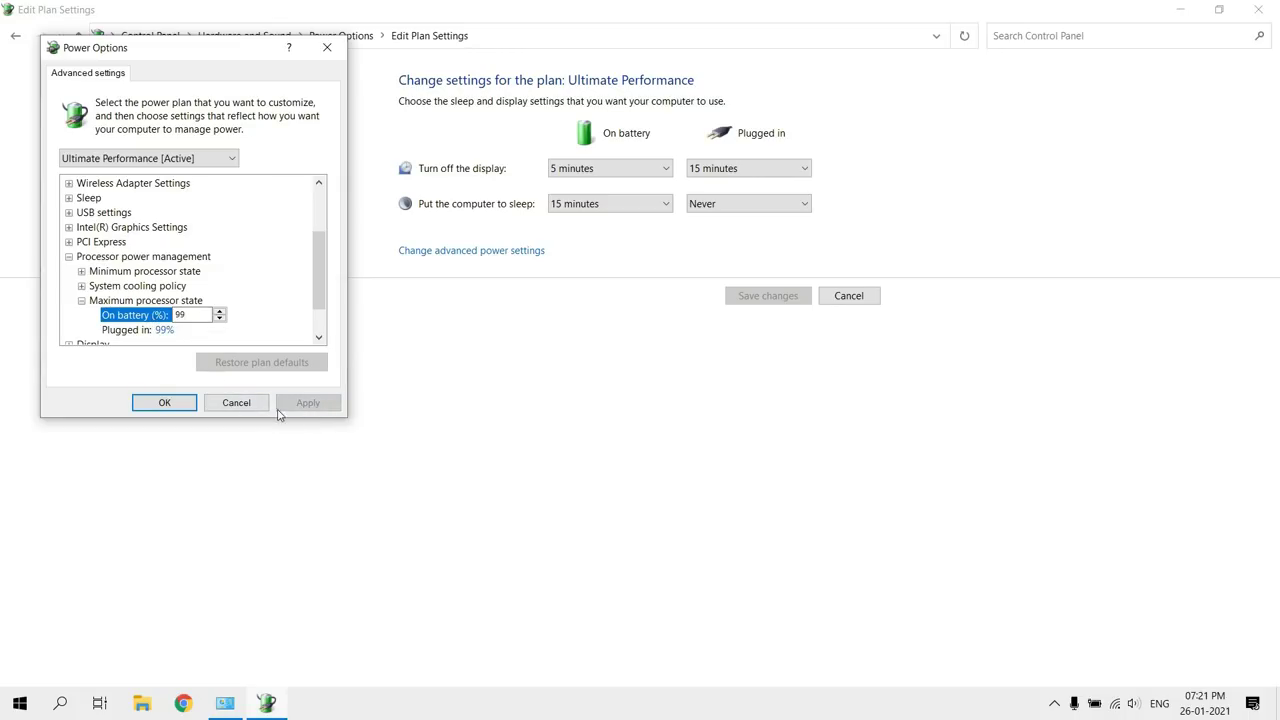
{"action": "left_click", "coordinate": [165, 403]}
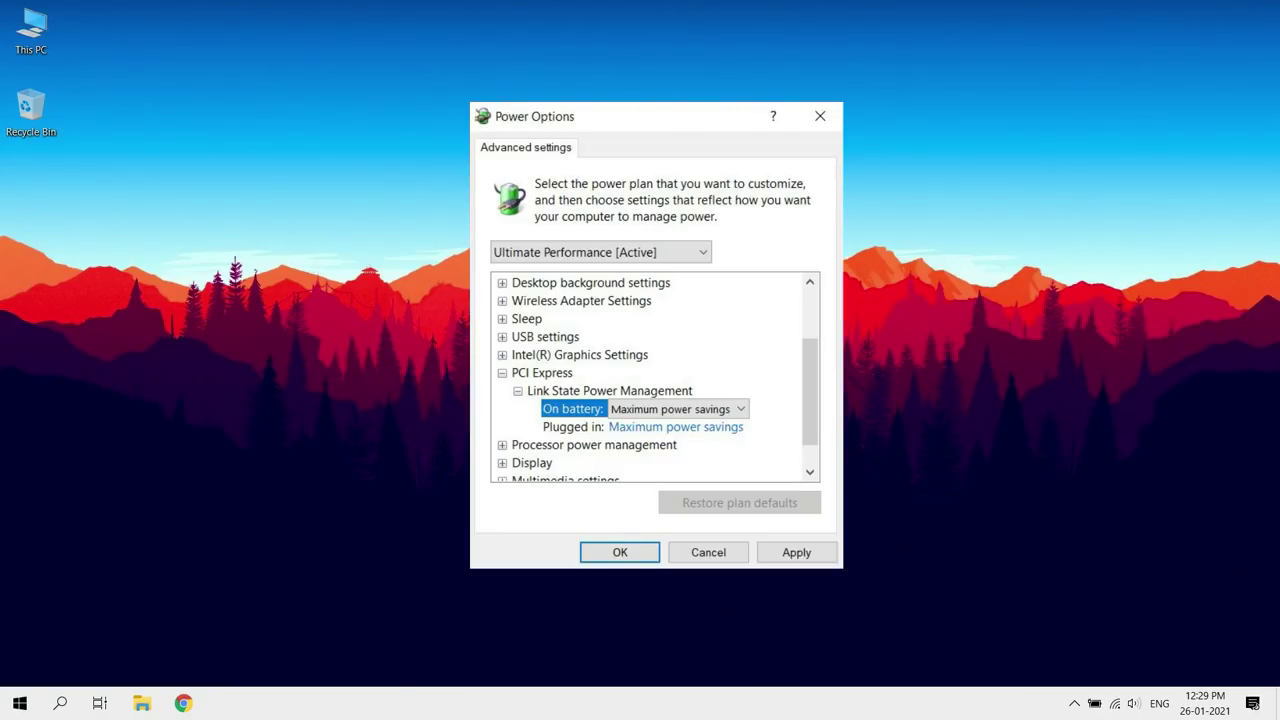
Reopen the plan's advanced power settings and expand PCI Express > Link State Power Management
{"action": "key", "text": "Return"}
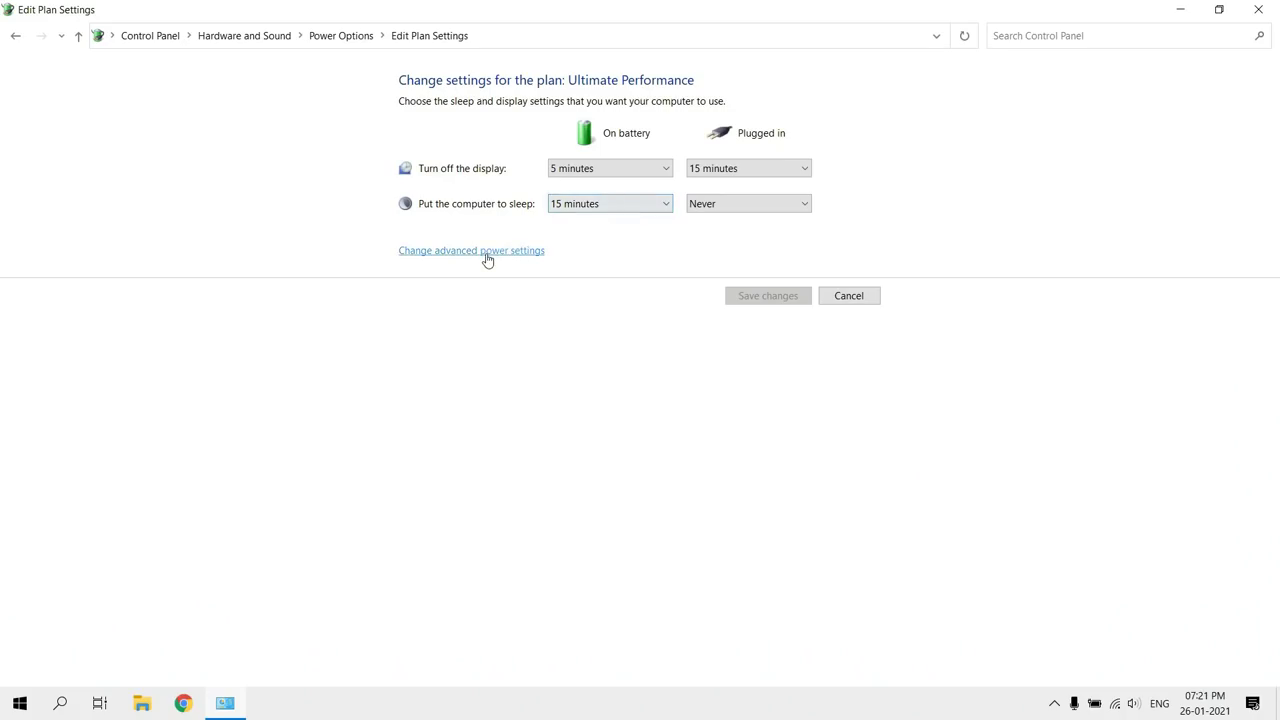
{"action": "left_click", "coordinate": [483, 253]}
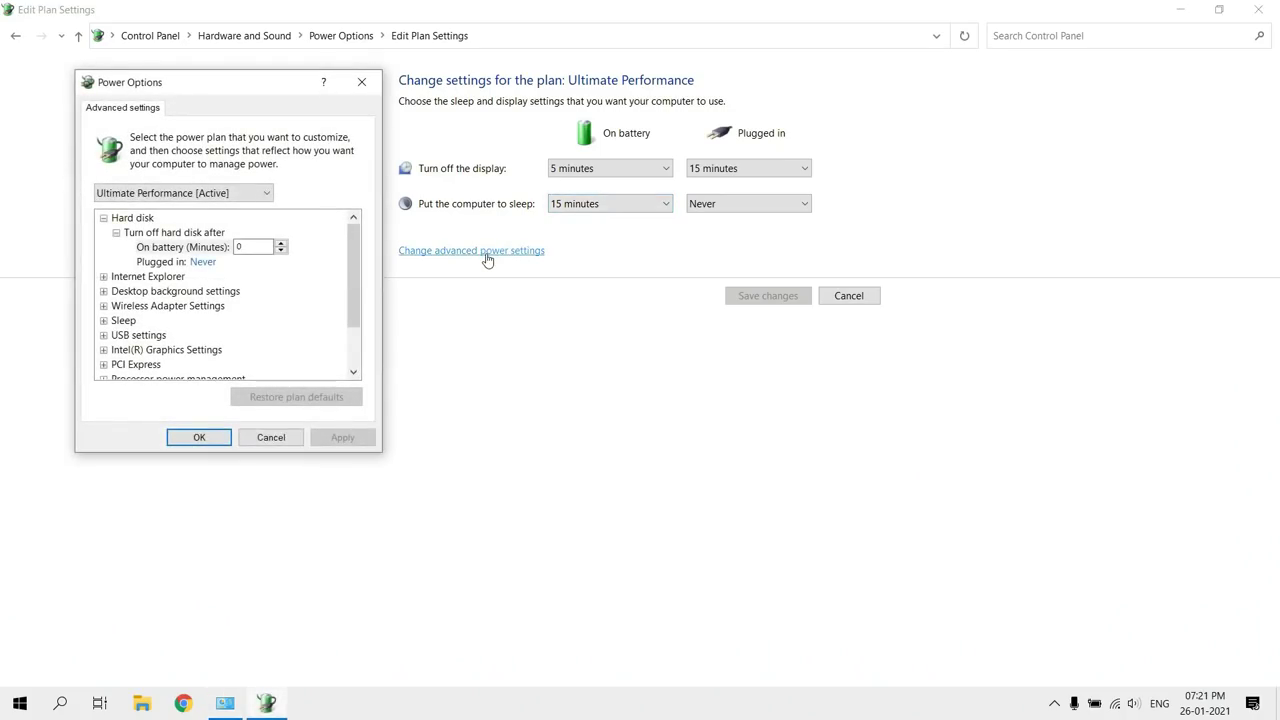
{"action": "scroll", "coordinate": [349, 287], "scroll_direction": "down", "scroll_amount": 1}
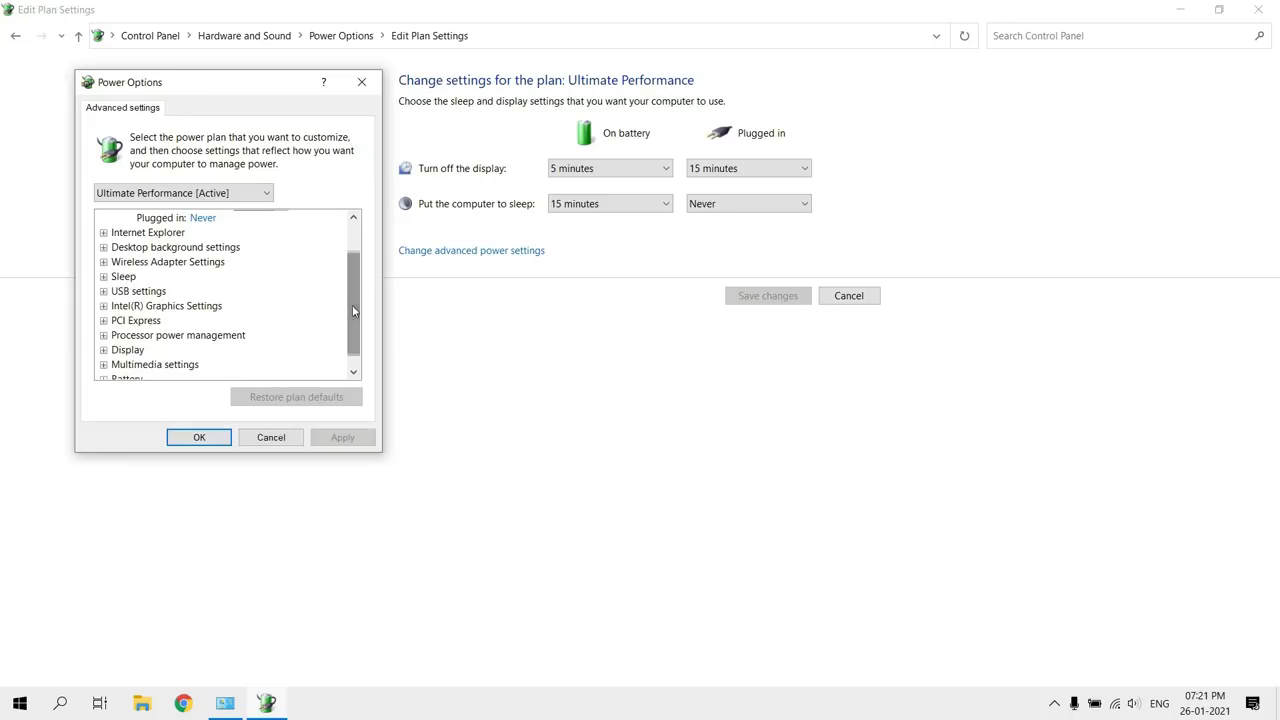
{"action": "left_click", "coordinate": [103, 320]}
{"action": "left_click", "coordinate": [116, 335]}
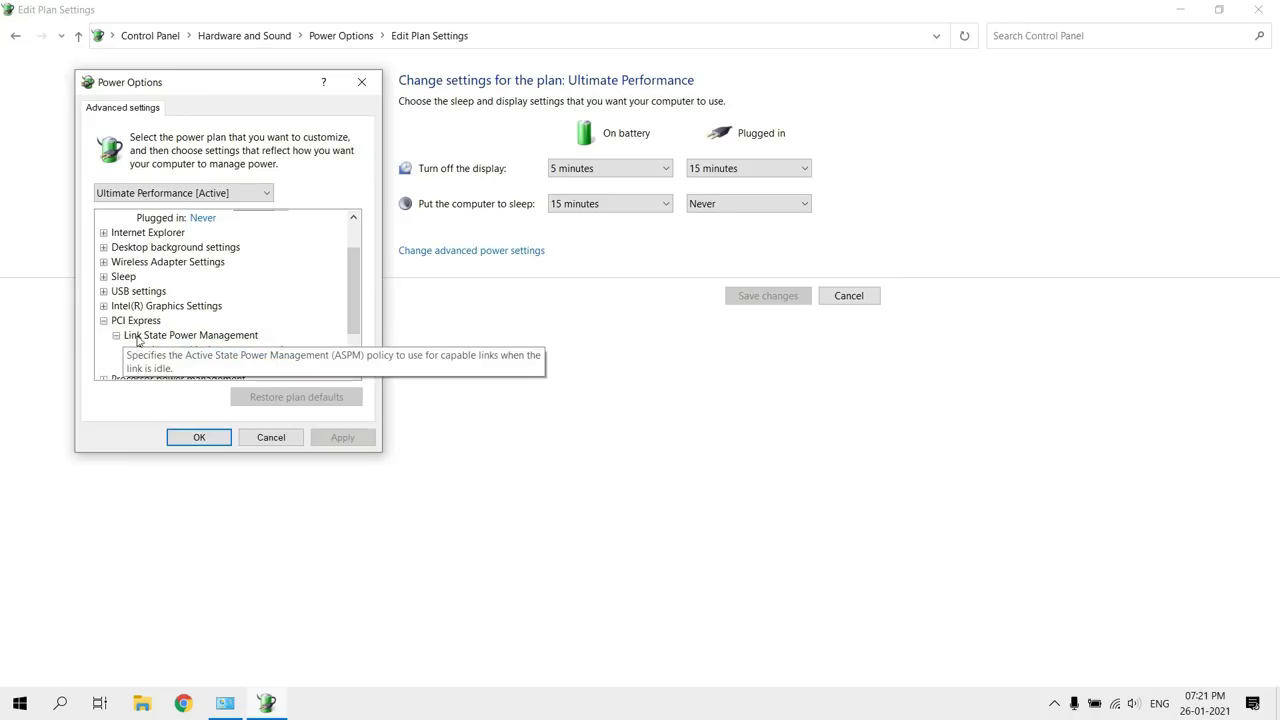
Set Link State Power Management to Off on battery and plugged in, apply, and close the window
{"action": "scroll", "coordinate": [357, 304], "scroll_direction": "down", "scroll_amount": 1}
{"action": "left_click", "coordinate": [207, 321]}
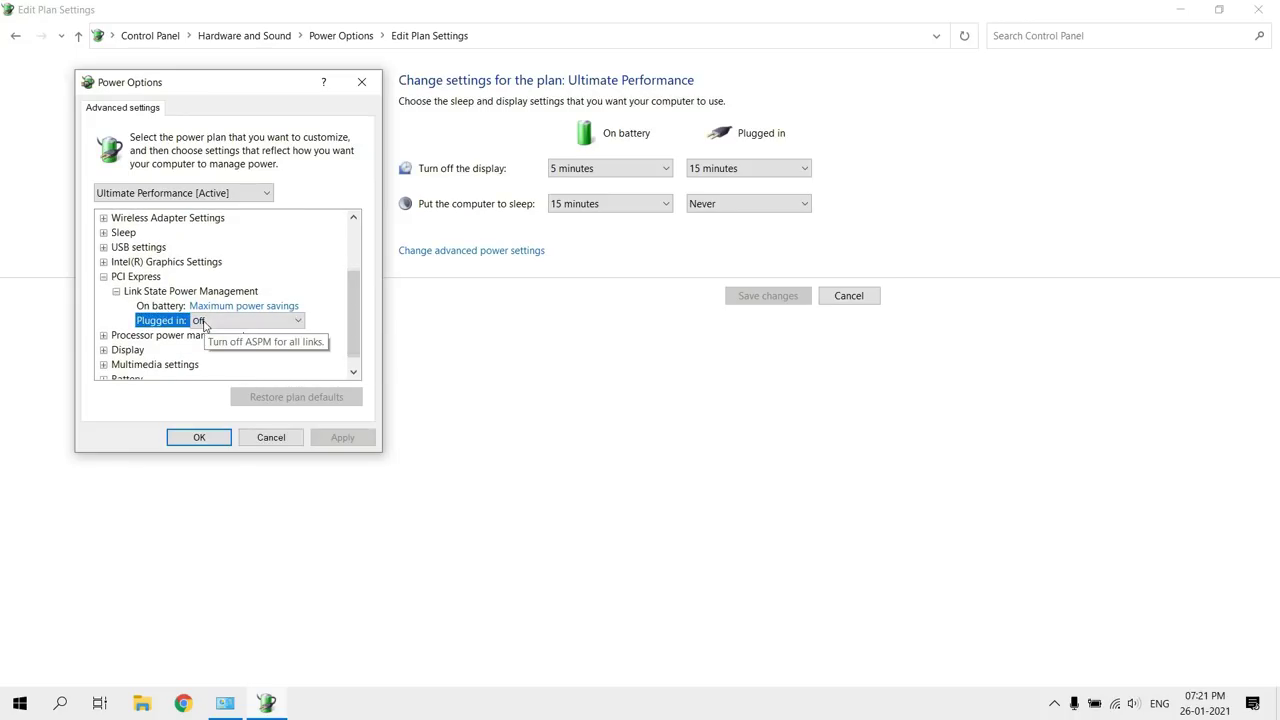
{"action": "left_click", "coordinate": [235, 306]}
{"action": "left_click", "coordinate": [235, 306]}
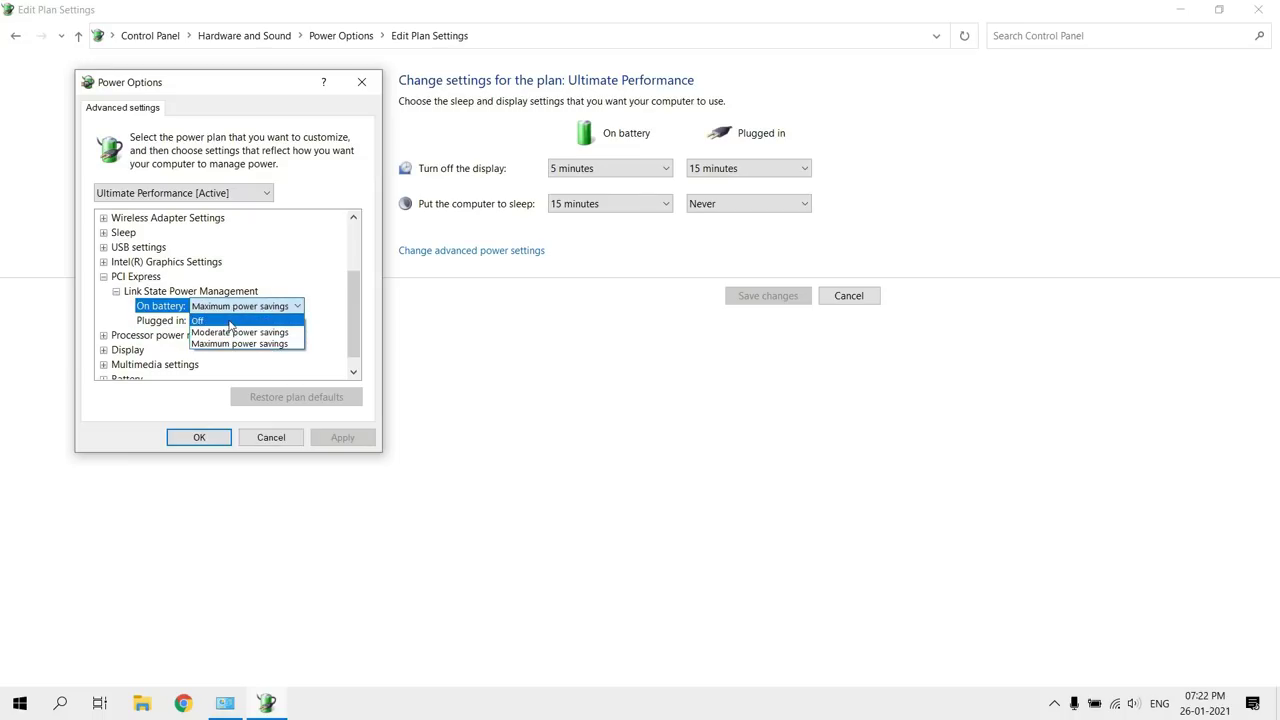
{"action": "left_click", "coordinate": [229, 319]}
{"action": "left_click", "coordinate": [340, 437]}
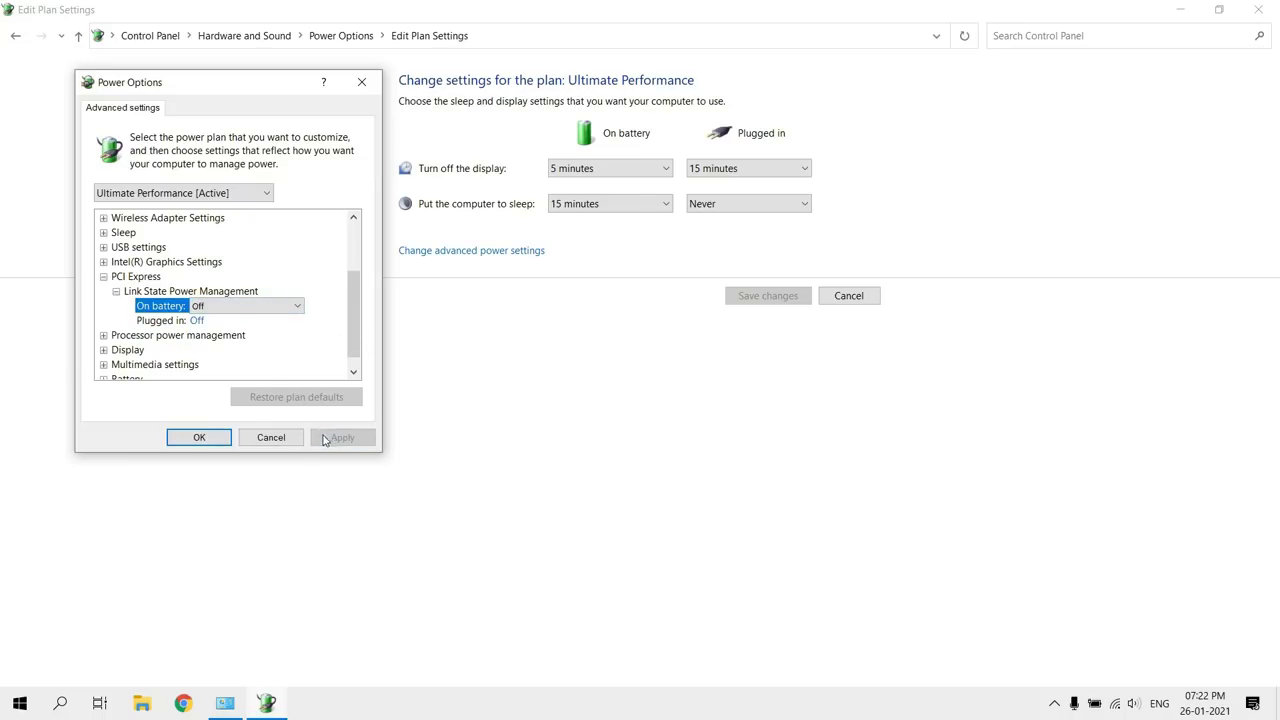
{"action": "left_click", "coordinate": [199, 437]}
{"action": "left_click", "coordinate": [1276, 5]}
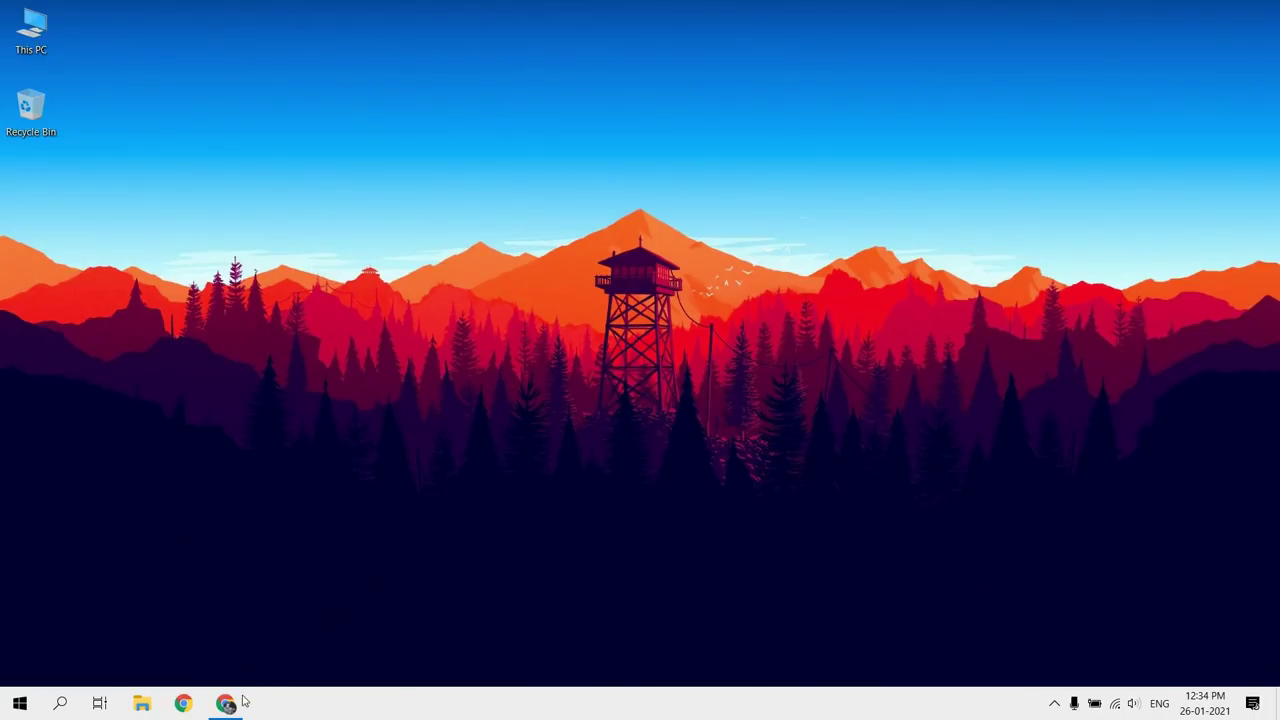
Go to the PassMark RAMMon page in Chrome and download the RAMMon installer
{"action": "left_click", "coordinate": [230, 705]}
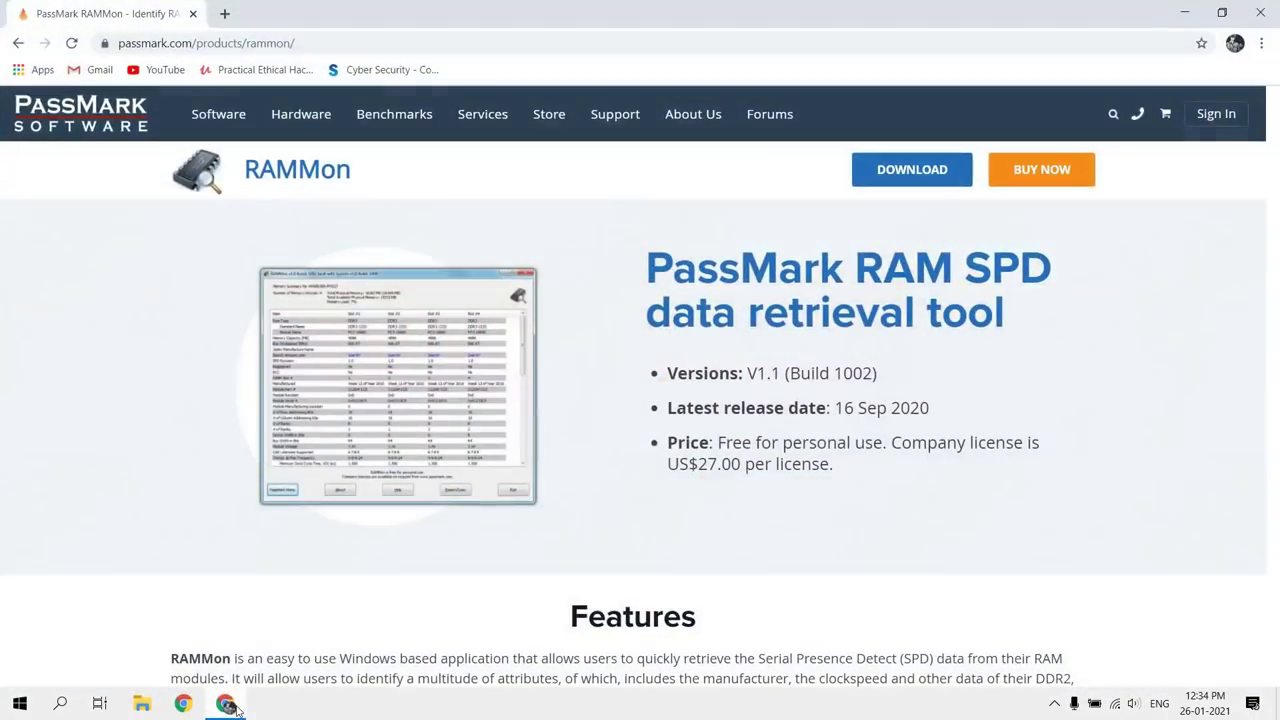
{"action": "left_click", "coordinate": [908, 181]}
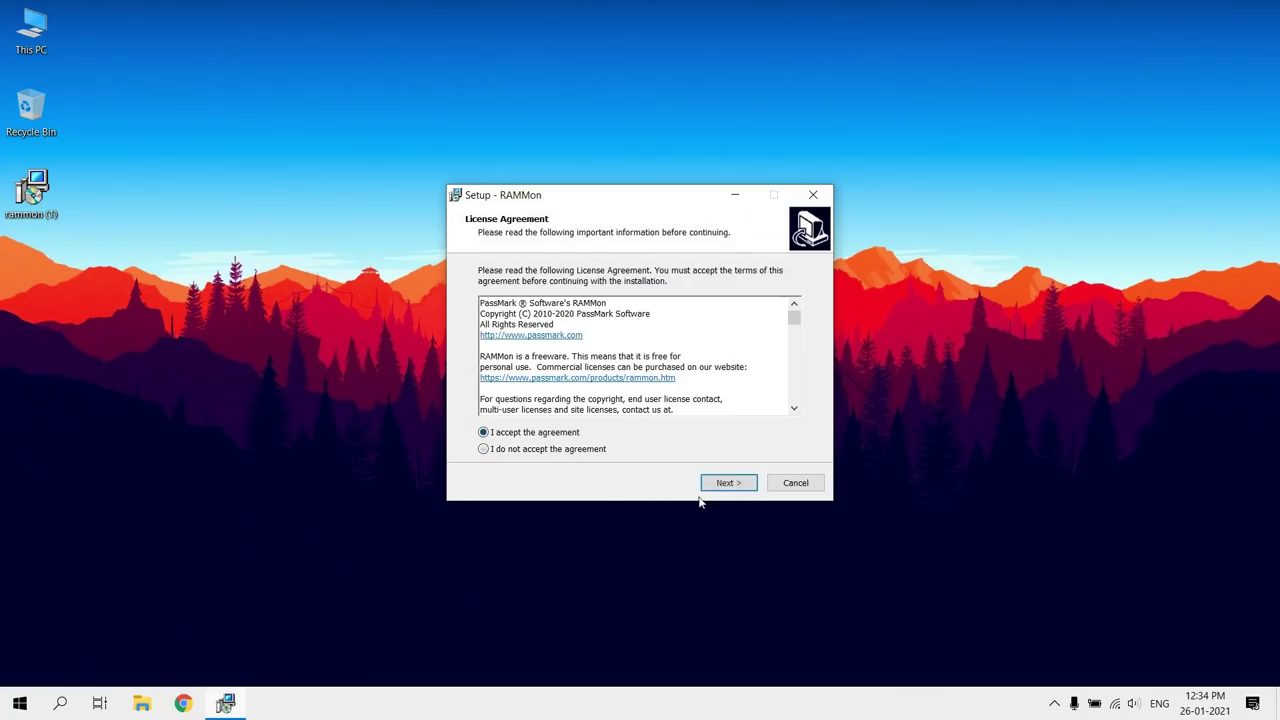
Install RAMMon to C:\Program Files\RAMMon with default settings and launch it
{"action": "left_click", "coordinate": [740, 484]}
{"action": "left_click", "coordinate": [741, 485]}
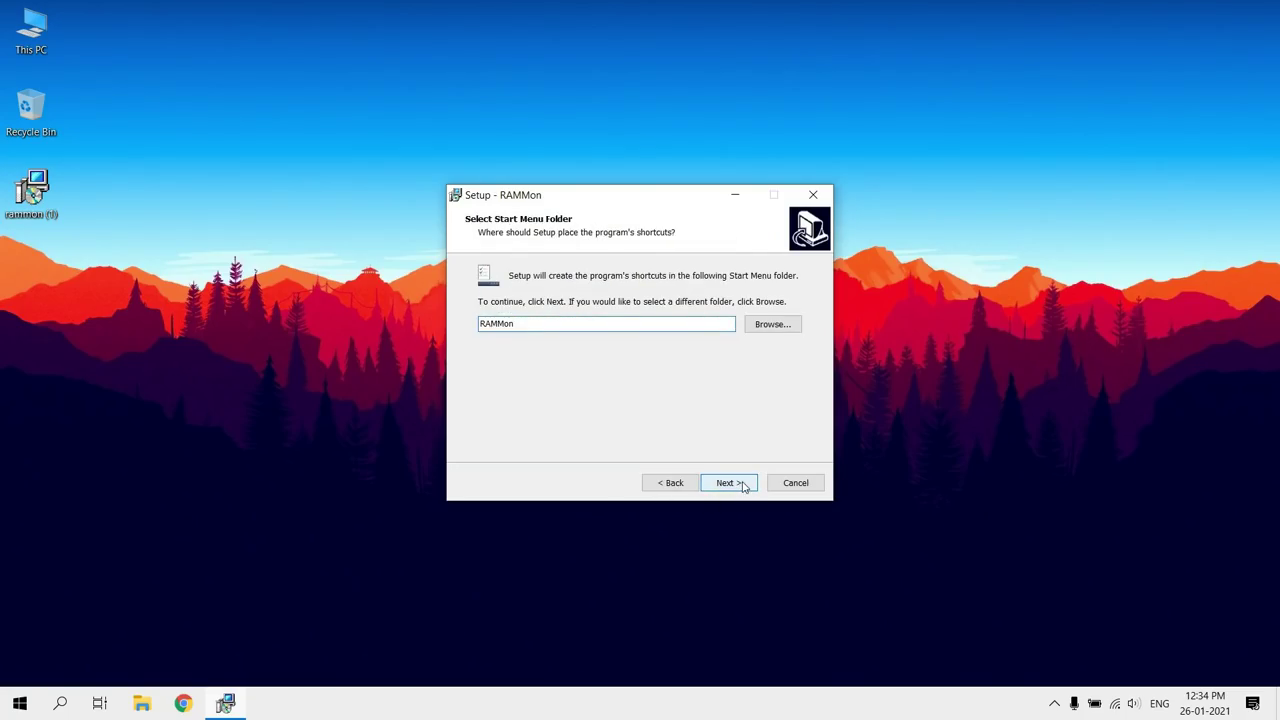
{"action": "left_click", "coordinate": [742, 485]}
{"action": "left_click", "coordinate": [737, 487]}
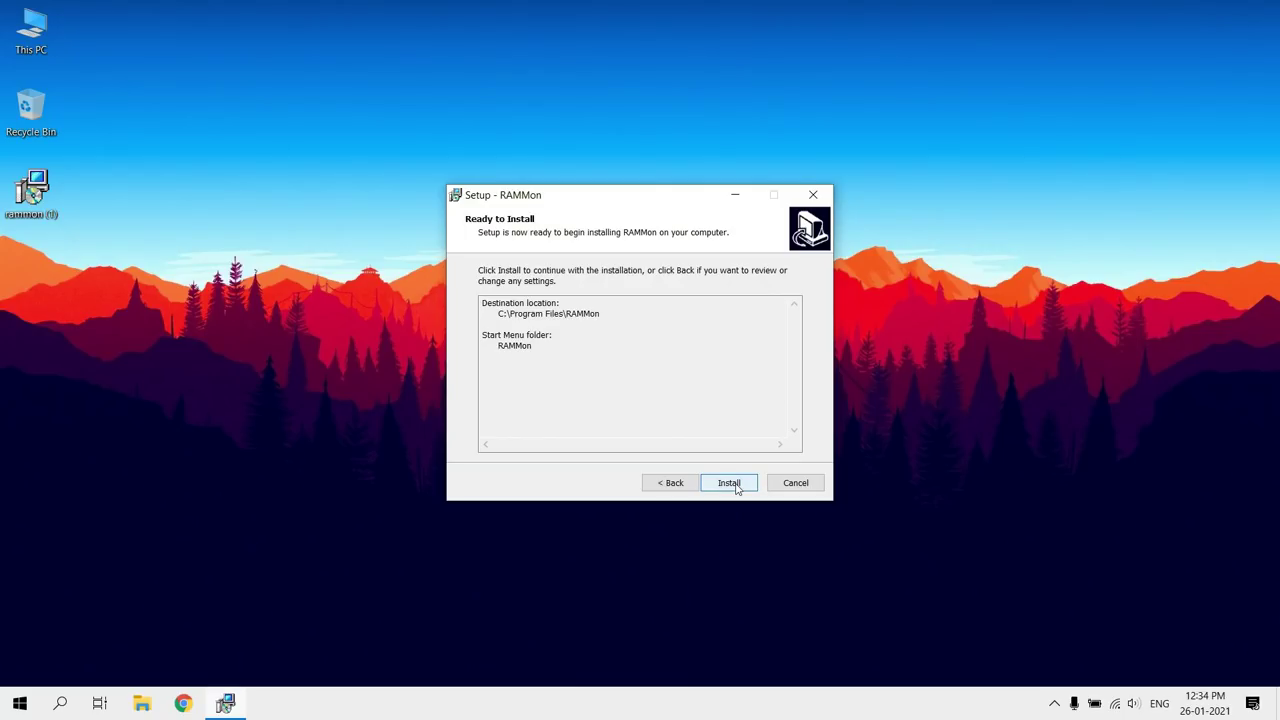
{"action": "left_click", "coordinate": [736, 487]}
{"action": "left_click", "coordinate": [736, 487]}
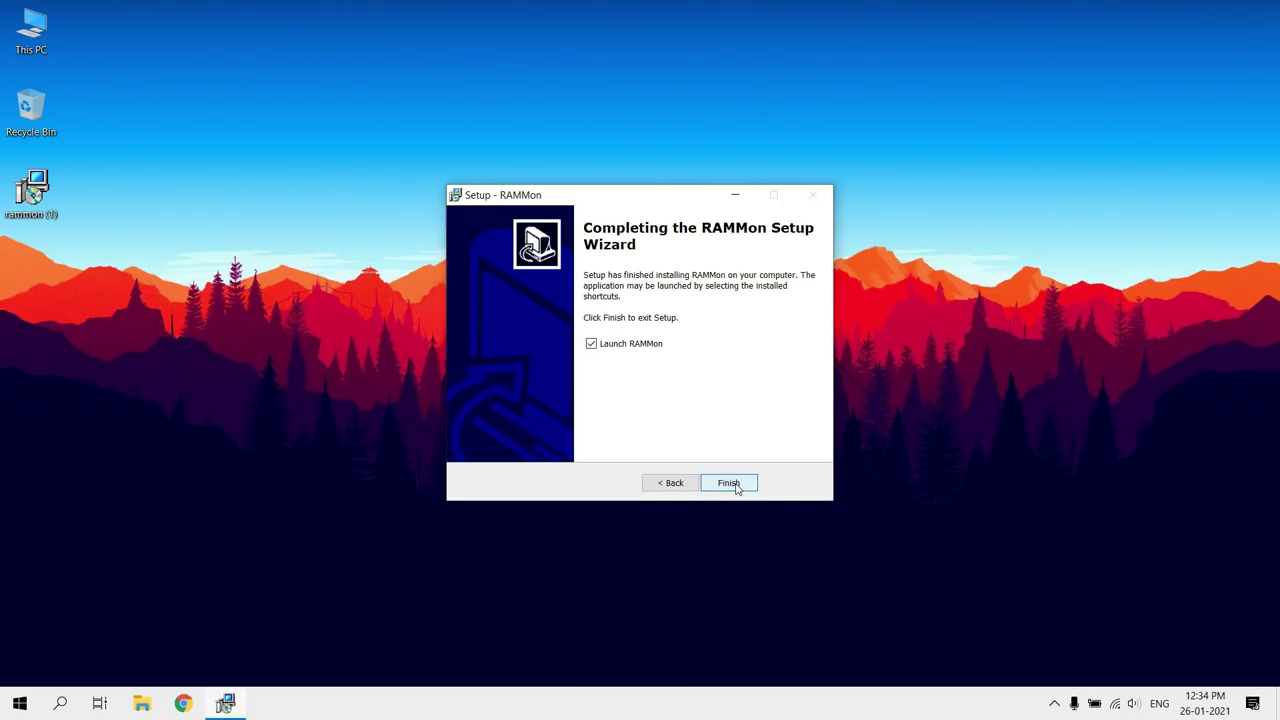
{"action": "left_click", "coordinate": [737, 485]}
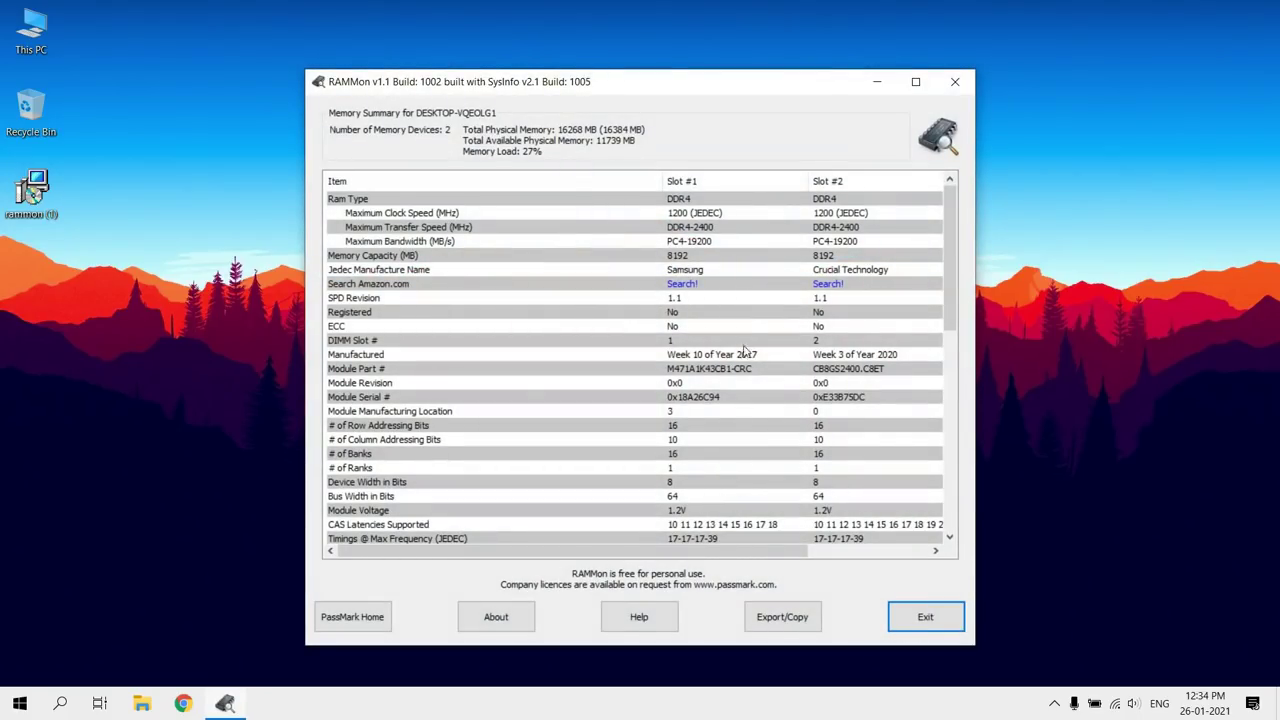
Check RAMMon's Maximum Clock Speed and Maximum Transfer Speed rows for the 8192 MB DDR4 modules
{"action": "left_click", "coordinate": [681, 216]}
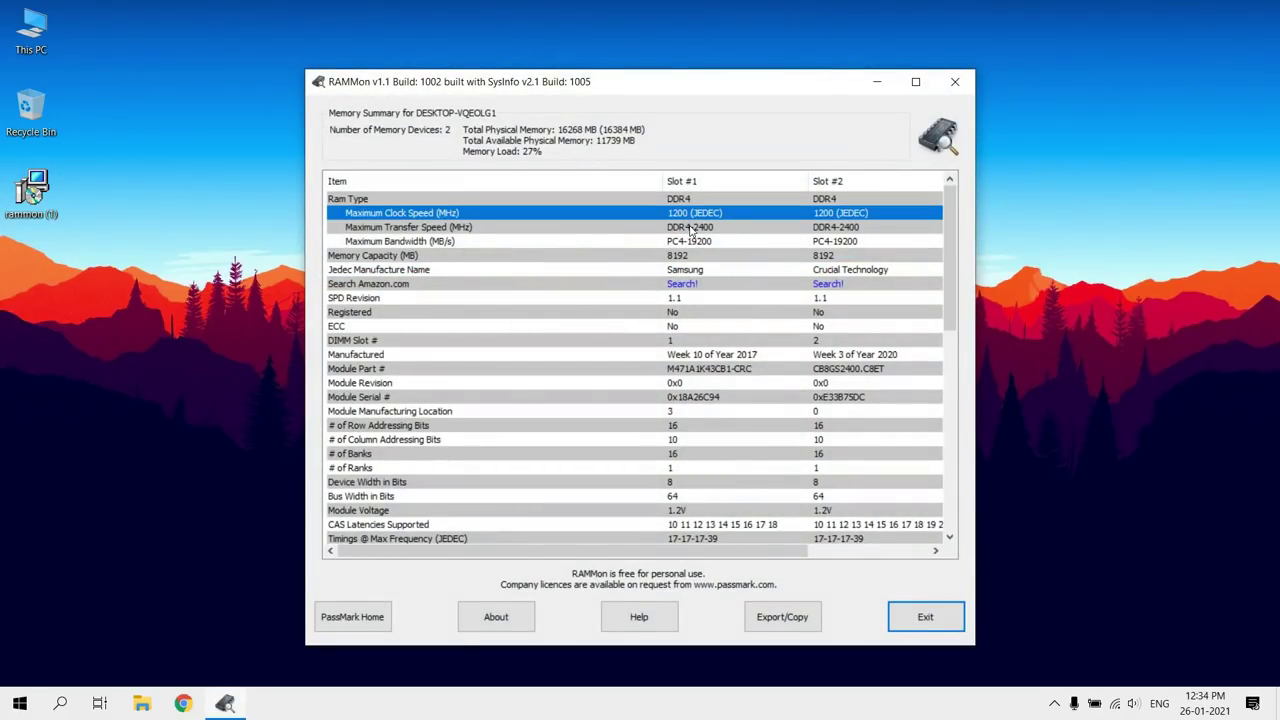
{"action": "left_click", "coordinate": [690, 229]}
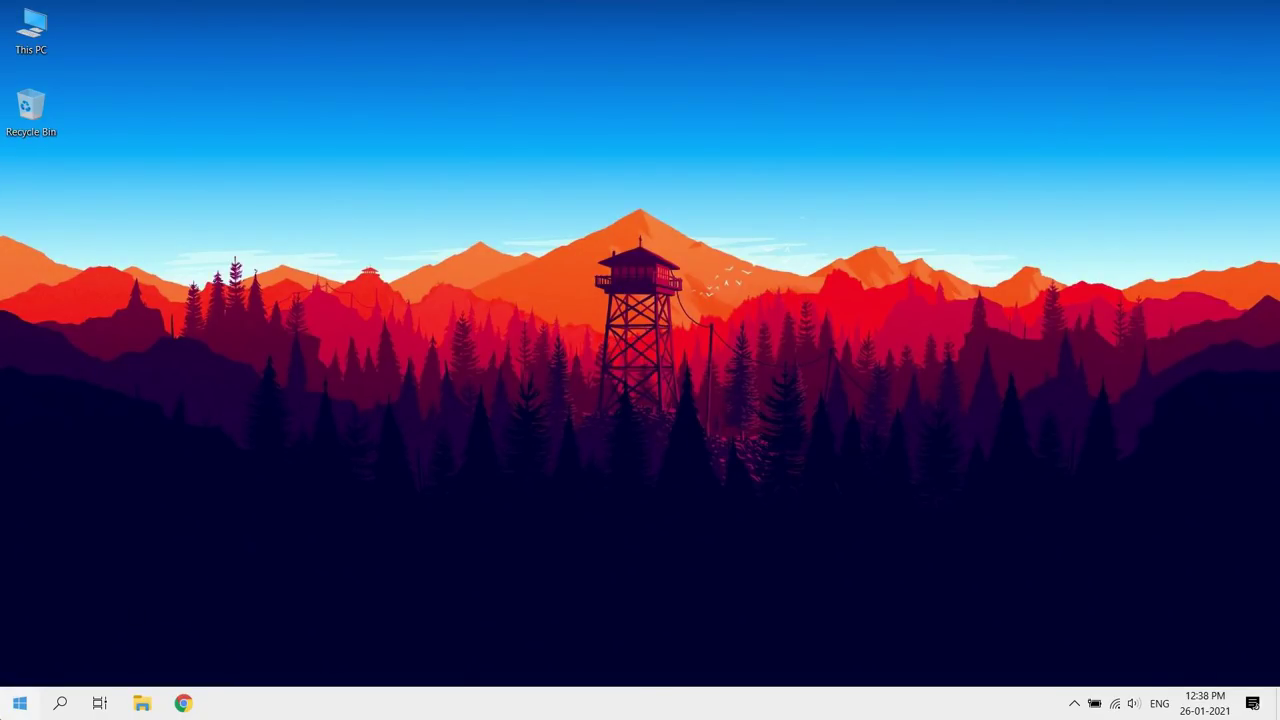
Turn on hardware-accelerated GPU scheduling in Windows Graphics settings
{"action": "right_click", "coordinate": [20, 703]}
{"action": "left_click", "coordinate": [62, 560]}
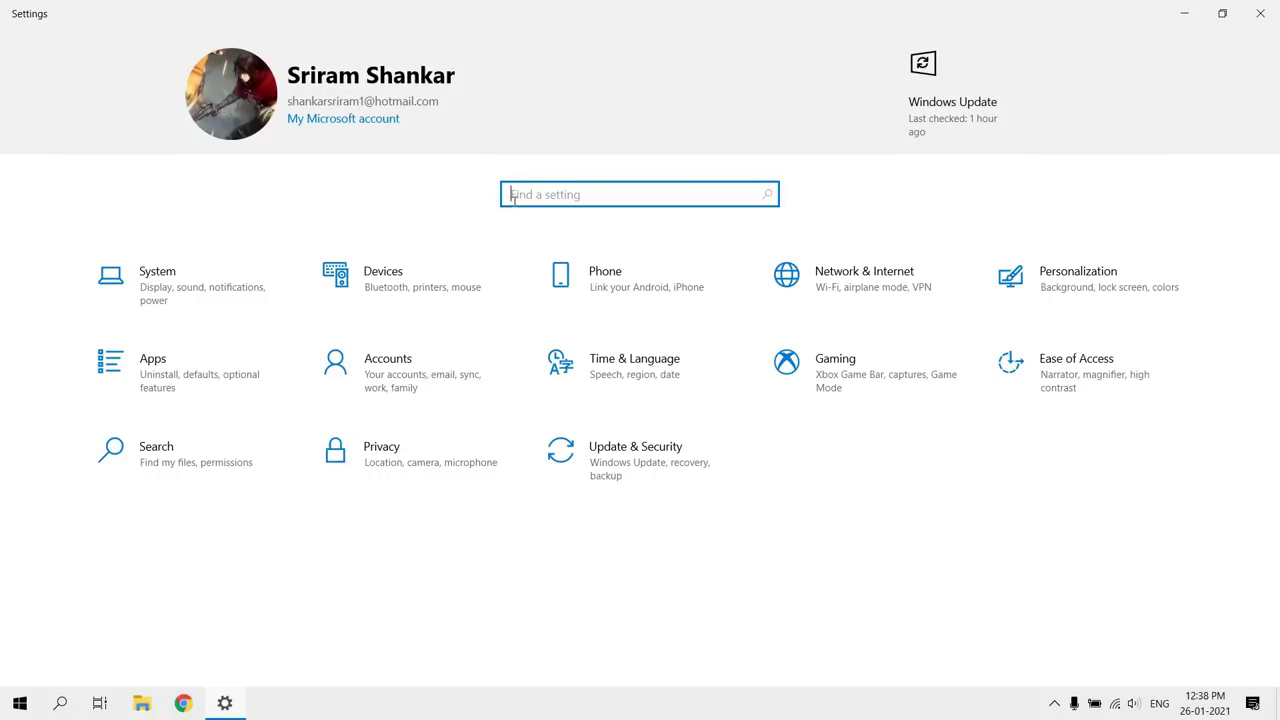
{"action": "type", "text": "graphic"}
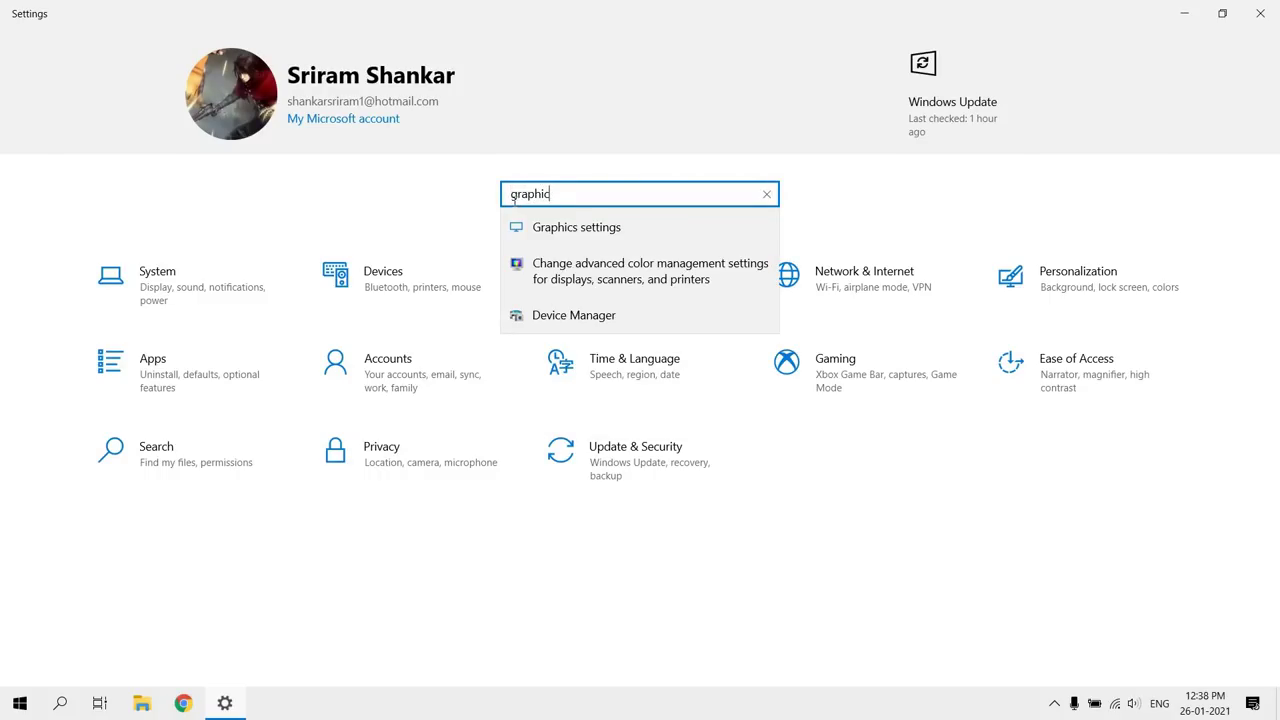
{"action": "left_click", "coordinate": [518, 227]}
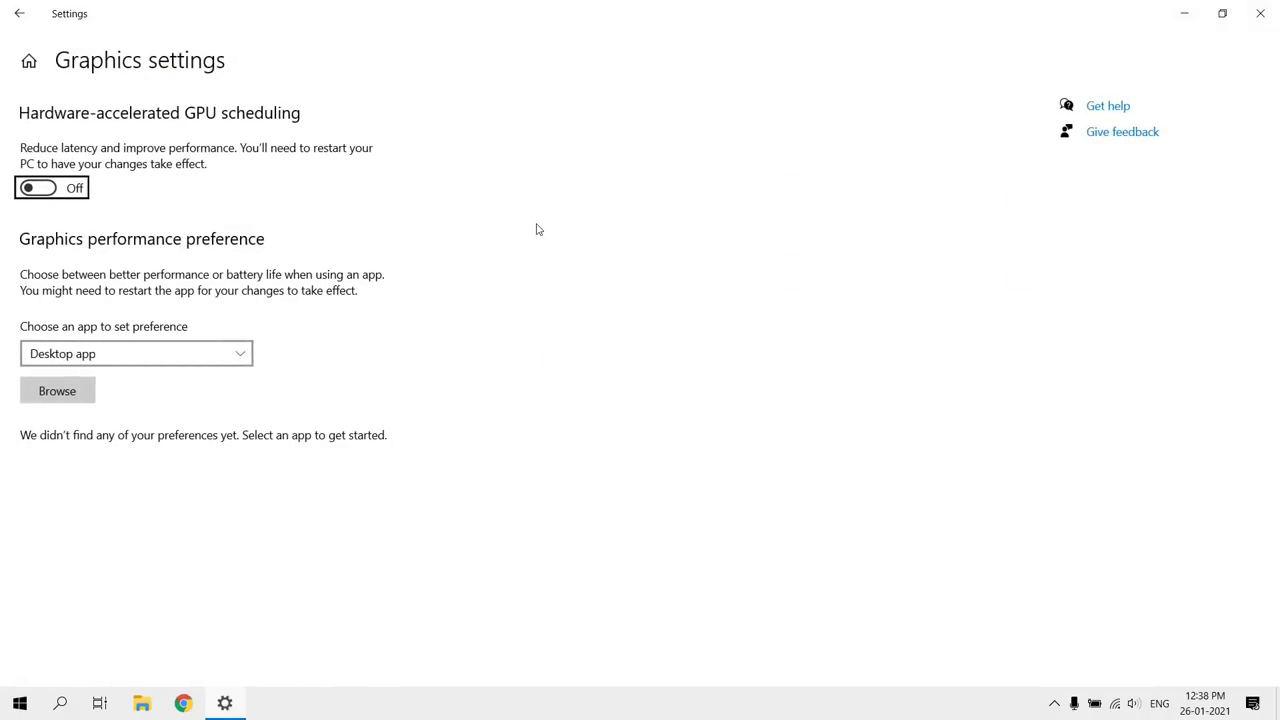
{"action": "left_click", "coordinate": [38, 188]}
Add ModernWarfare.exe as a desktop app and save its graphics preference as High performance
{"action": "left_click", "coordinate": [60, 388]}
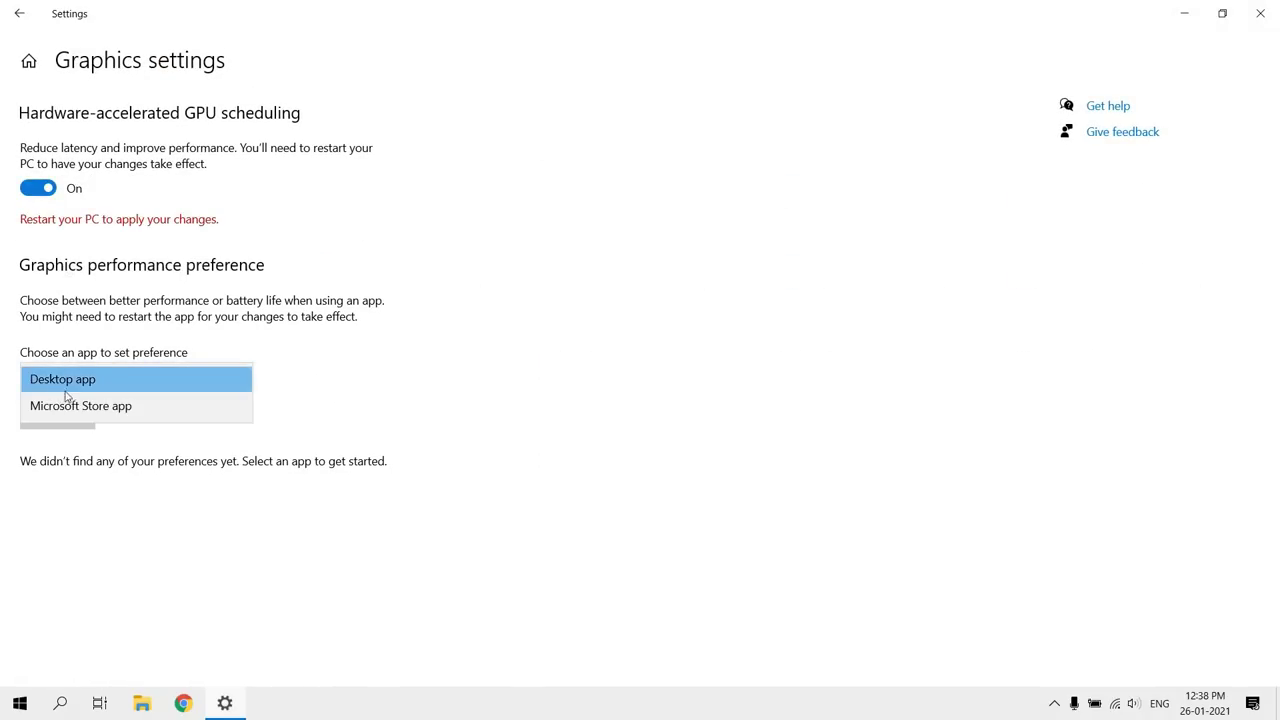
{"action": "left_click", "coordinate": [68, 390]}
{"action": "left_click", "coordinate": [62, 418]}
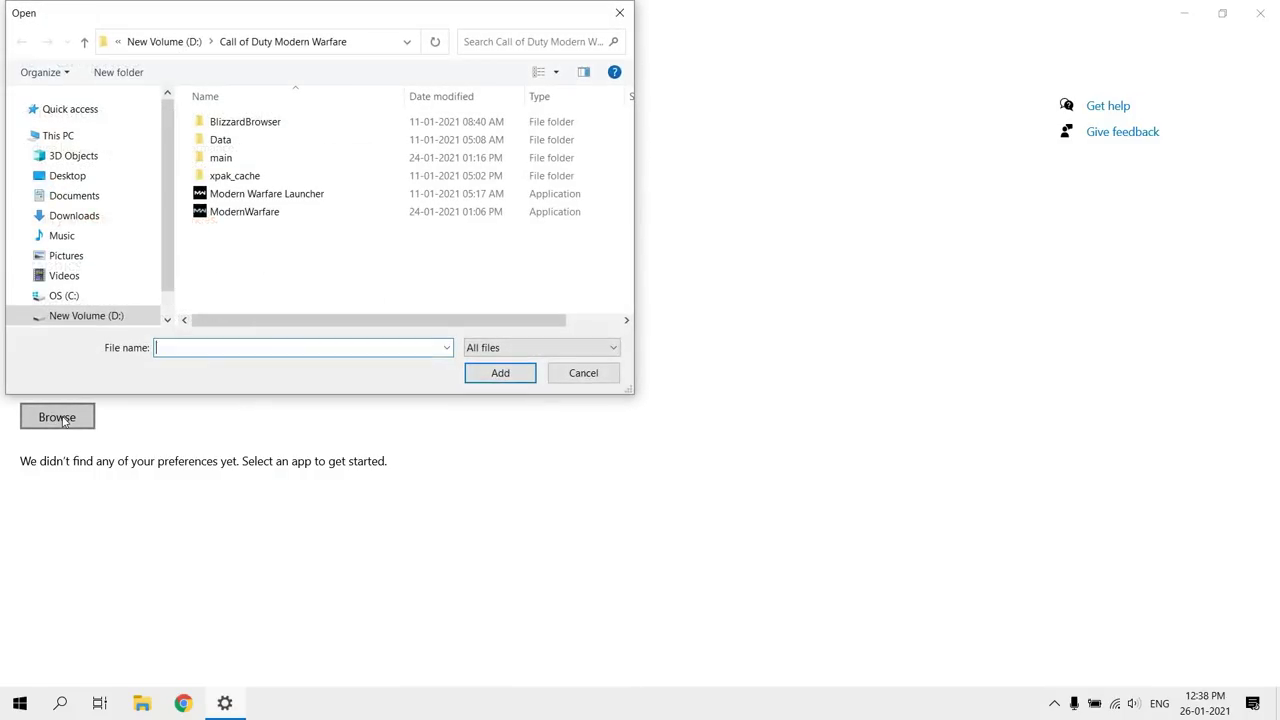
{"action": "double_click", "coordinate": [350, 213]}
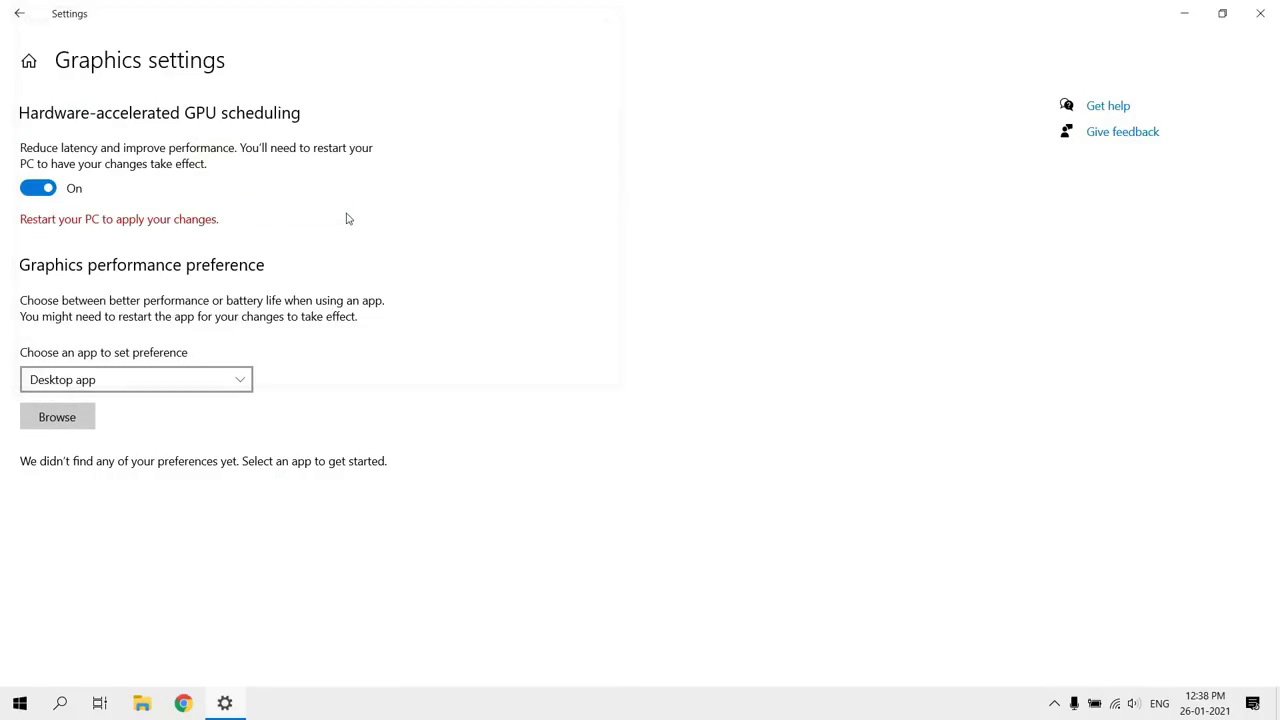
{"action": "left_click", "coordinate": [266, 530]}
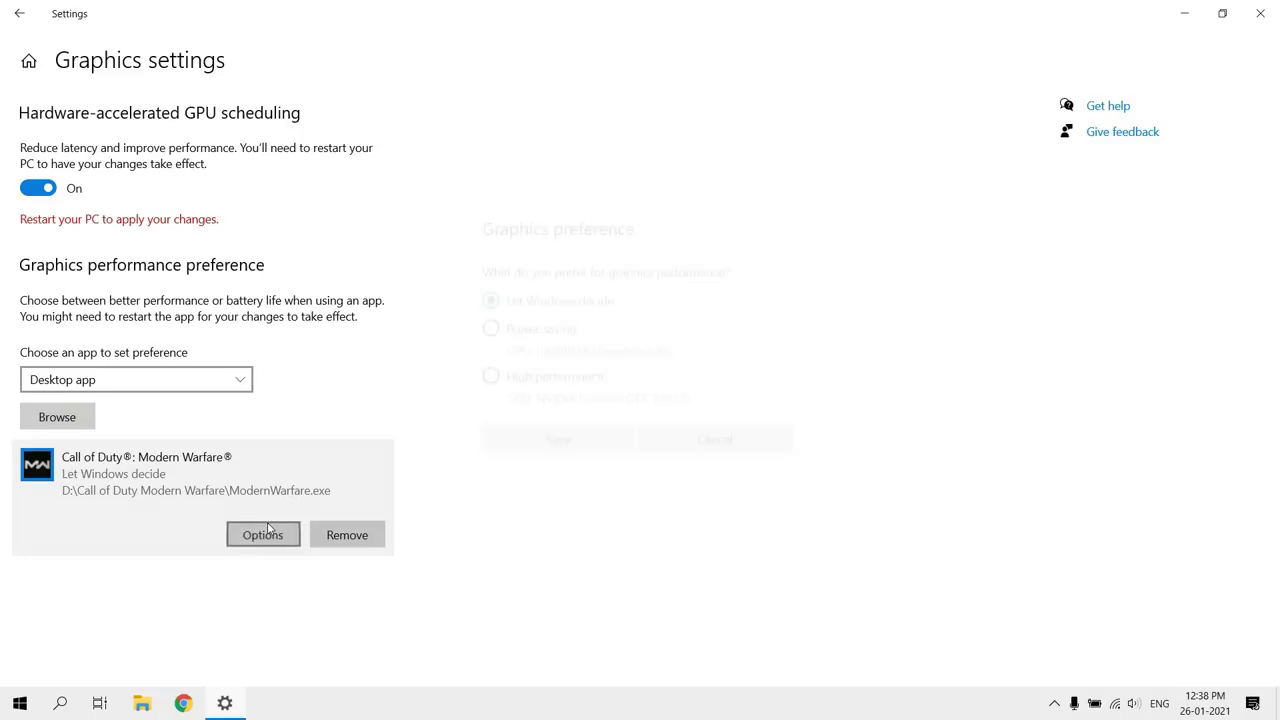
{"action": "left_click", "coordinate": [520, 386]}
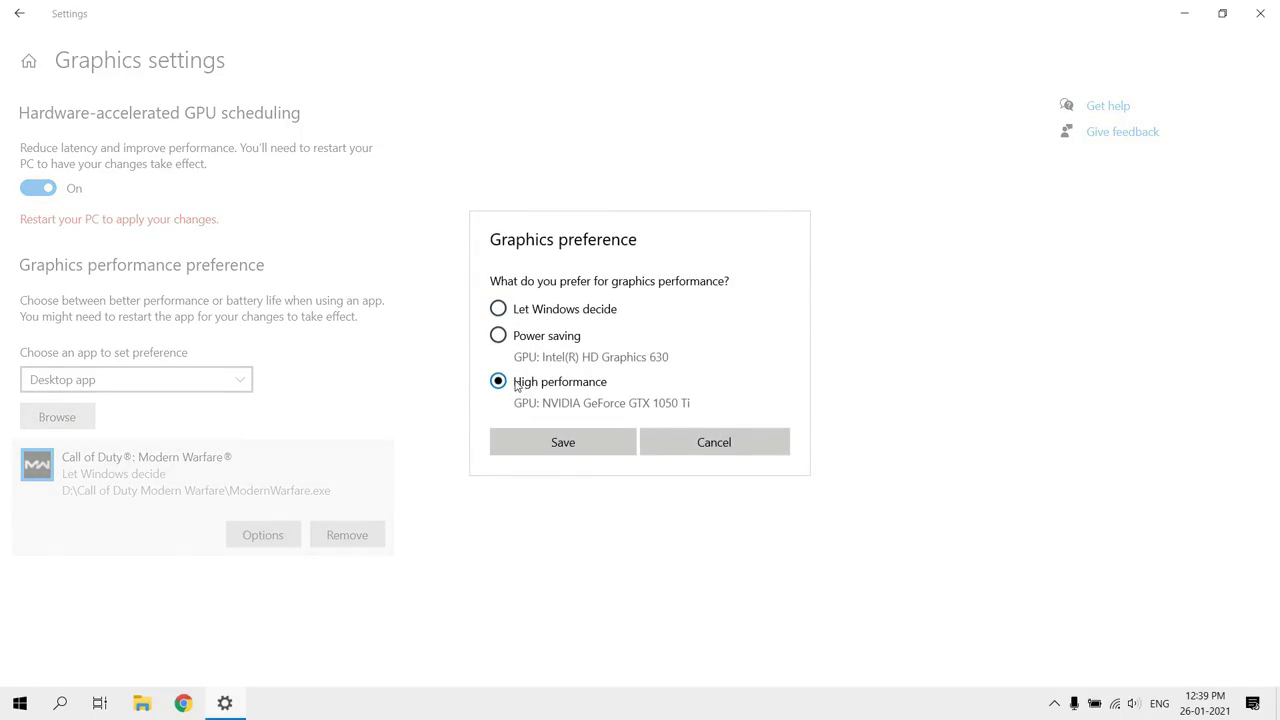
{"action": "left_click", "coordinate": [558, 442]}
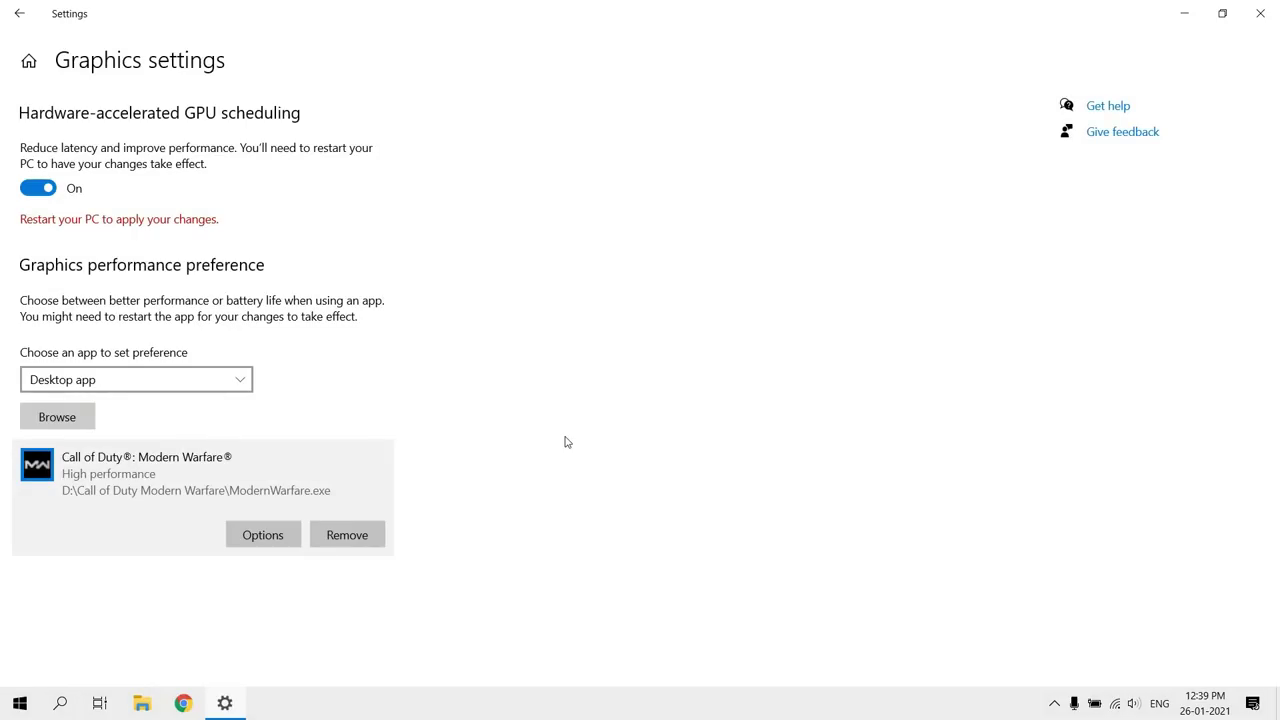
{"action": "left_click", "coordinate": [1260, 13]}
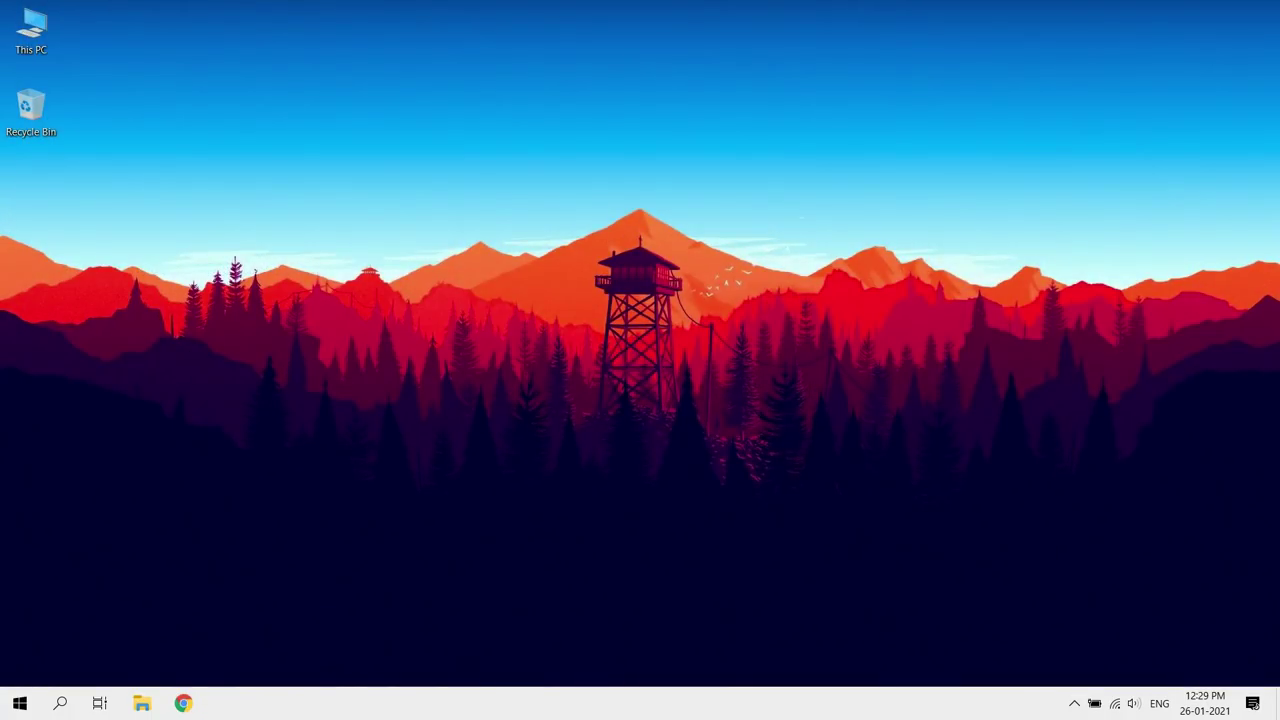